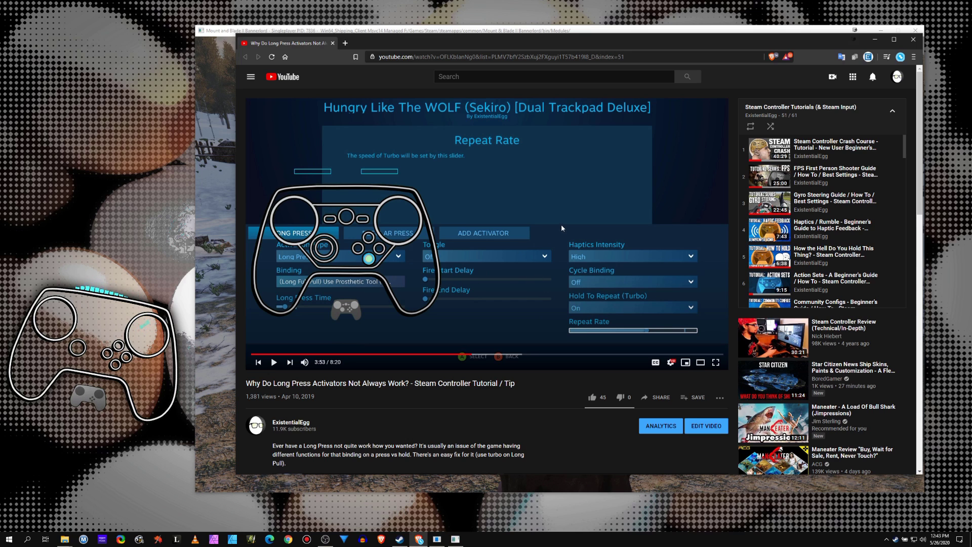
Step: Switch from the browser to the Bannerlord game and open its controller configuration
click(874, 39)
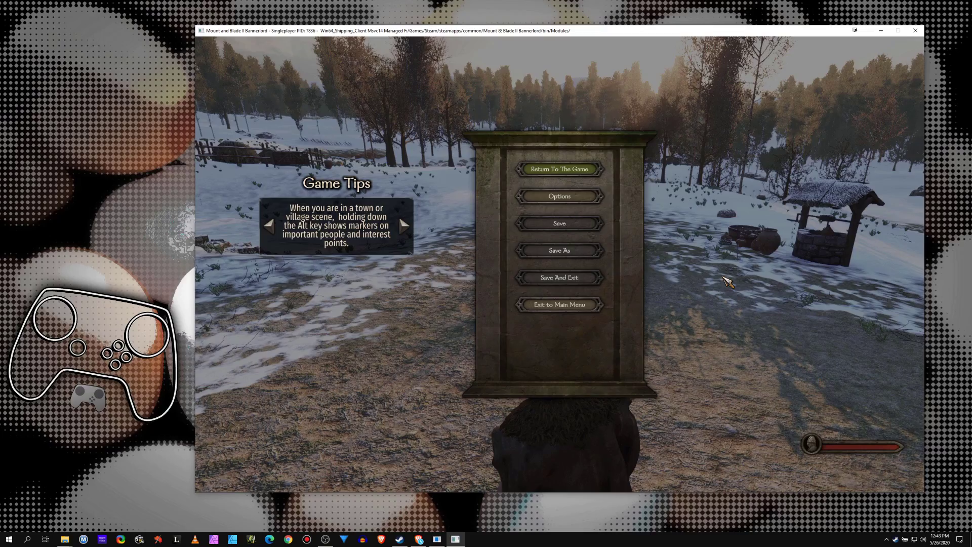
key(Escape)
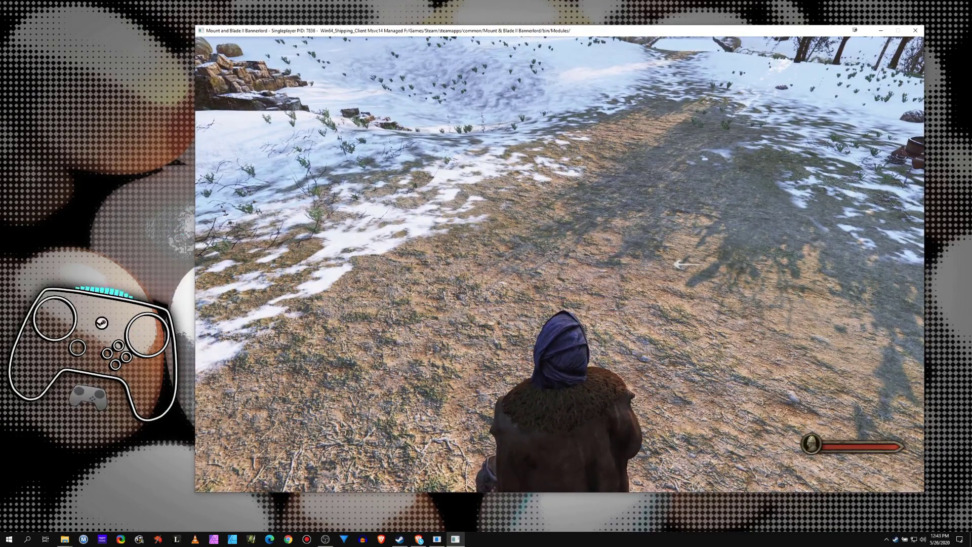
key(shift+Tab)
key(Return)
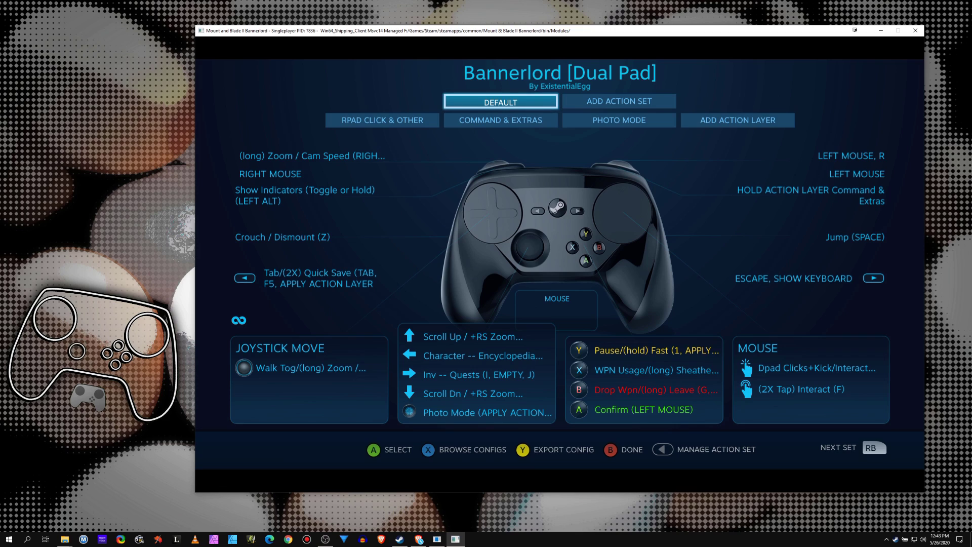
Step: Open the joystick's Directional Pad settings and bring up the activators of the D-Pad Right binding
key(Down)
key(Down)
key(Down)
key(Left)
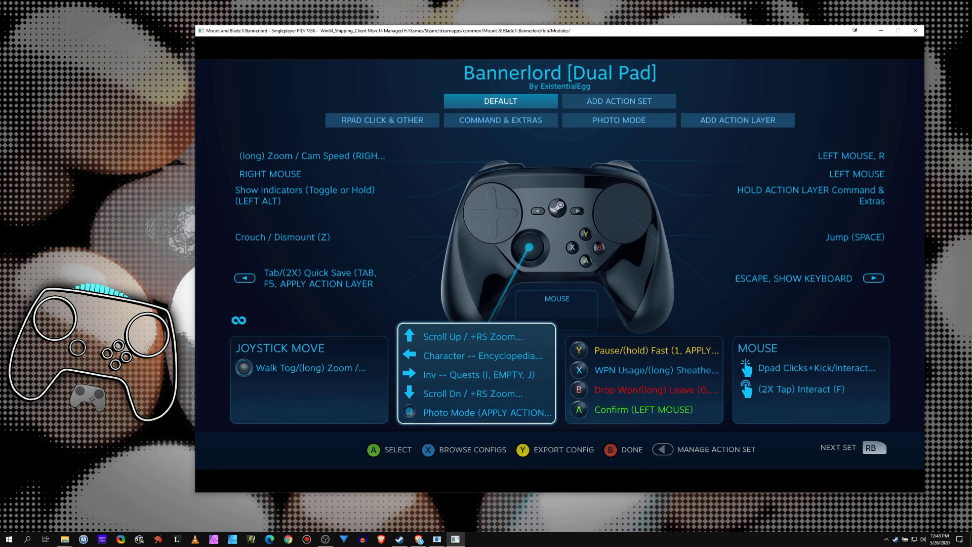
key(Return)
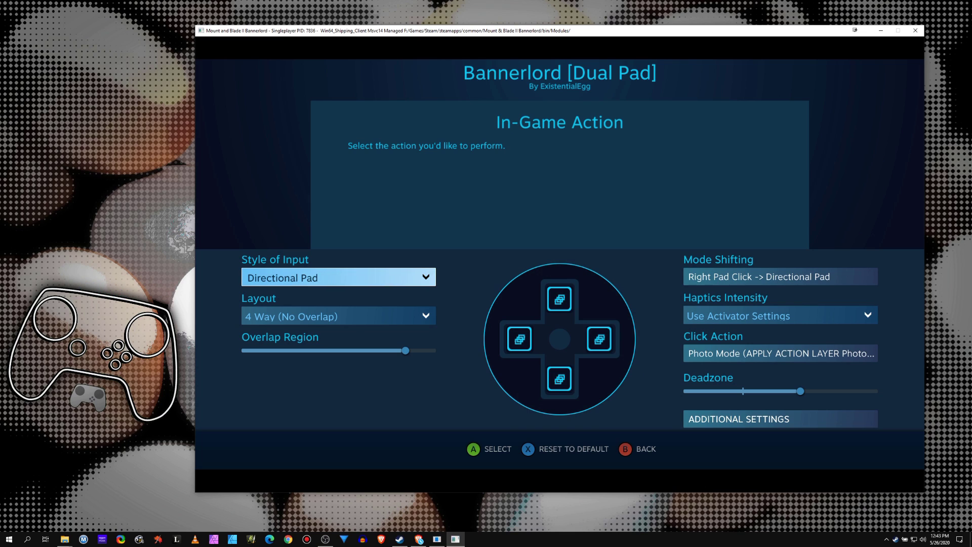
key(Down)
key(Right)
key(Right)
key(Left)
key(Return)
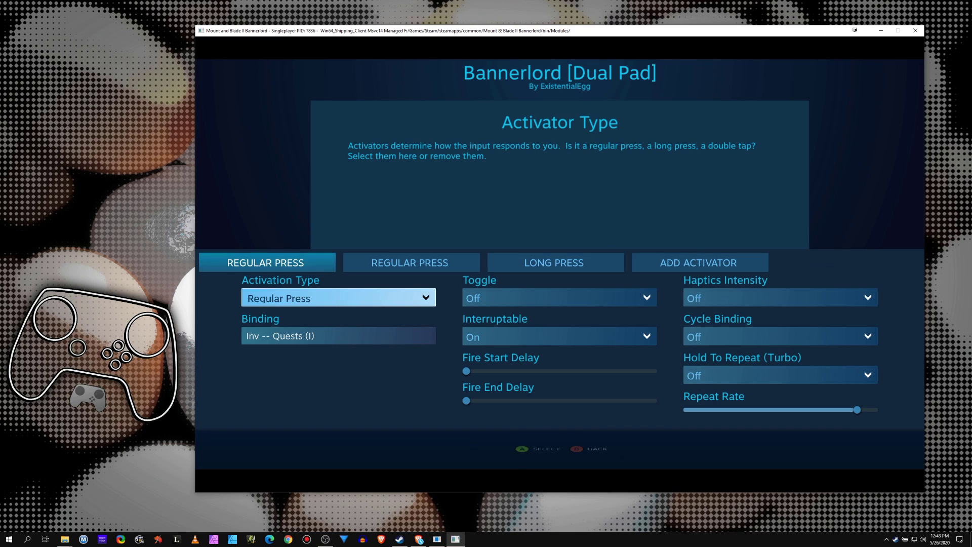
Step: Inspect the second Regular Press activator on the D-Pad Right binding
key(Up)
key(Right)
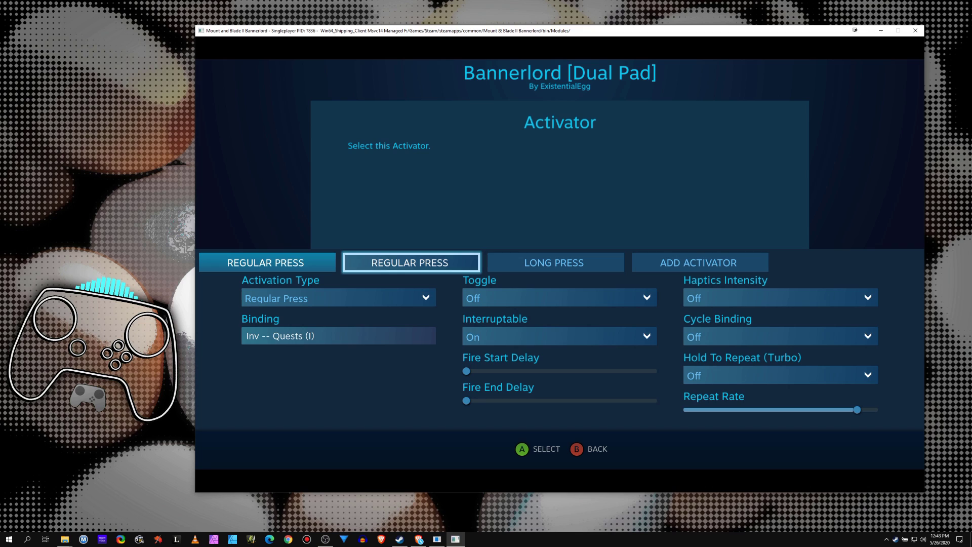
key(Return)
key(Down)
key(Up)
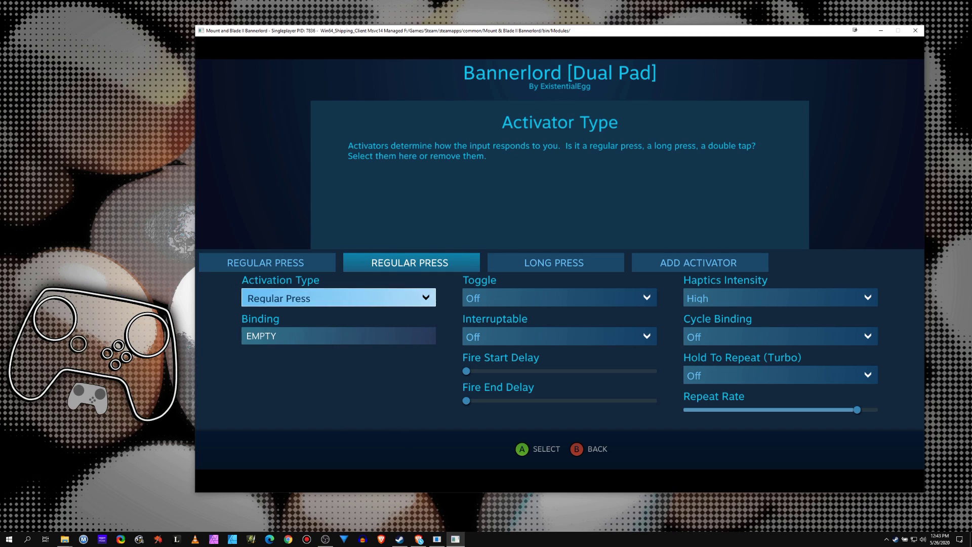
Step: Examine the Long Press activator's binding, haptics intensity and long press time
key(Up)
key(Right)
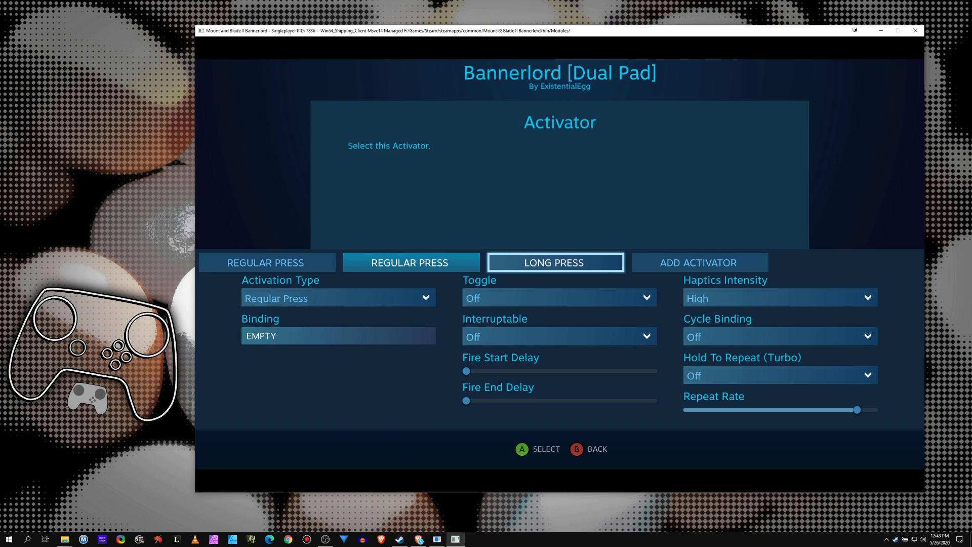
key(Return)
key(Down)
key(Down)
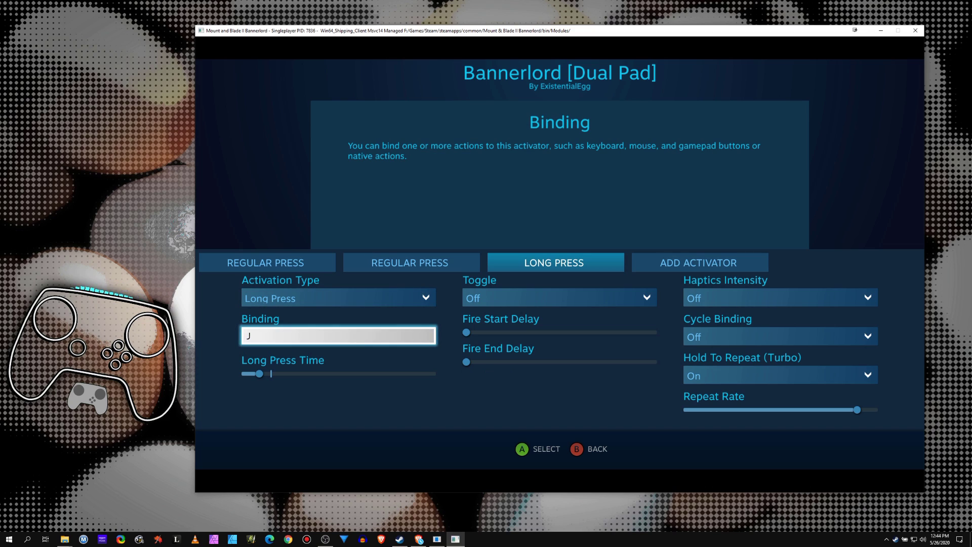
key(Right)
key(Right)
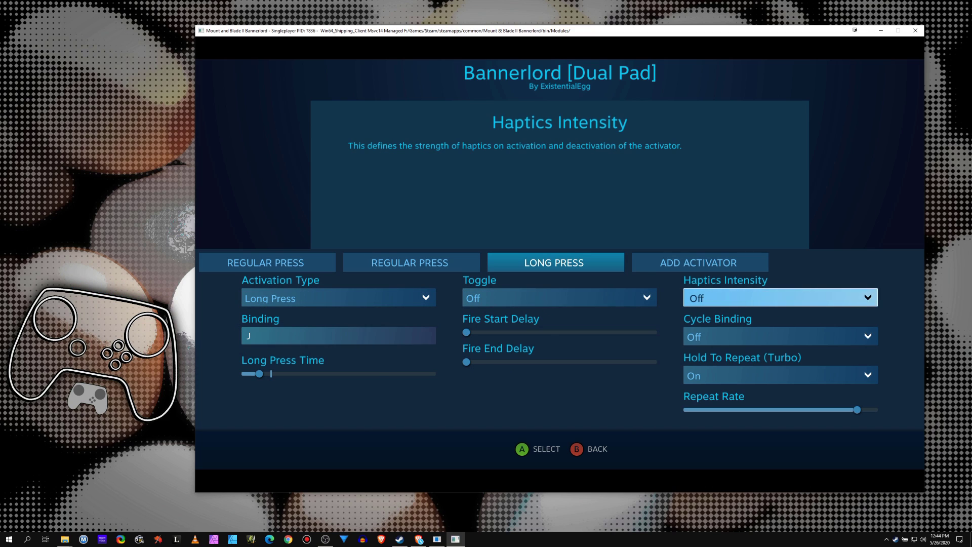
key(Left)
key(Left)
key(Down)
key(Down)
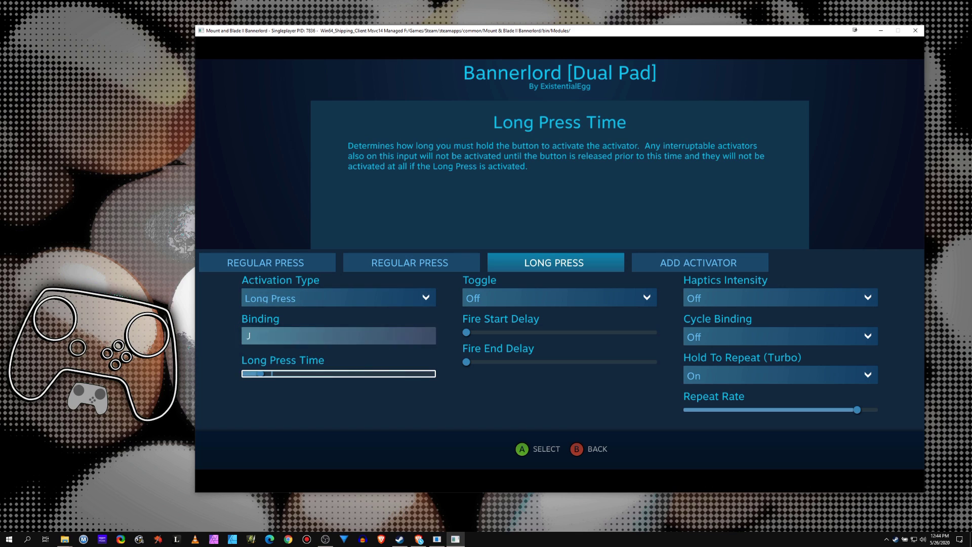
Step: Check the Long Press activator's toggle and turbo settings, and return to the game
key(Right)
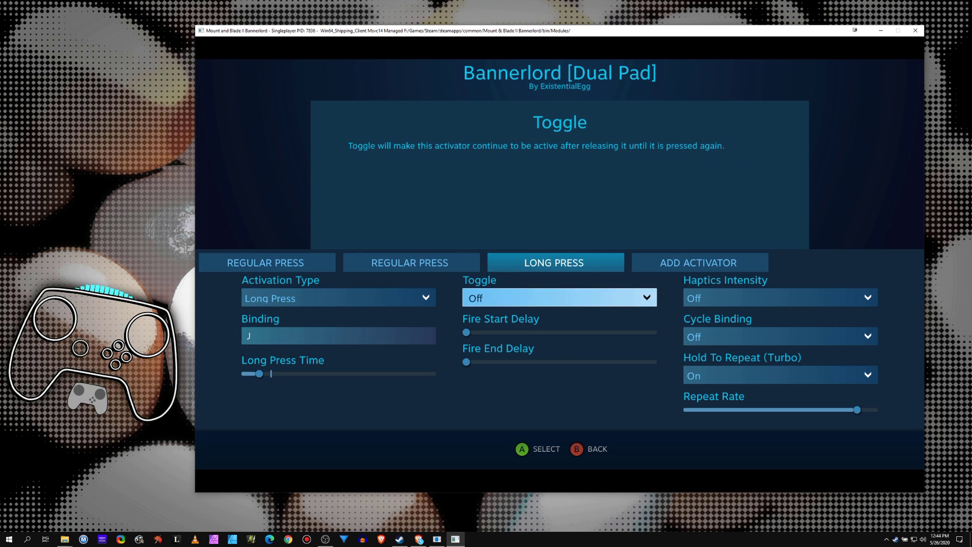
key(Right)
key(Down)
key(Down)
key(Escape)
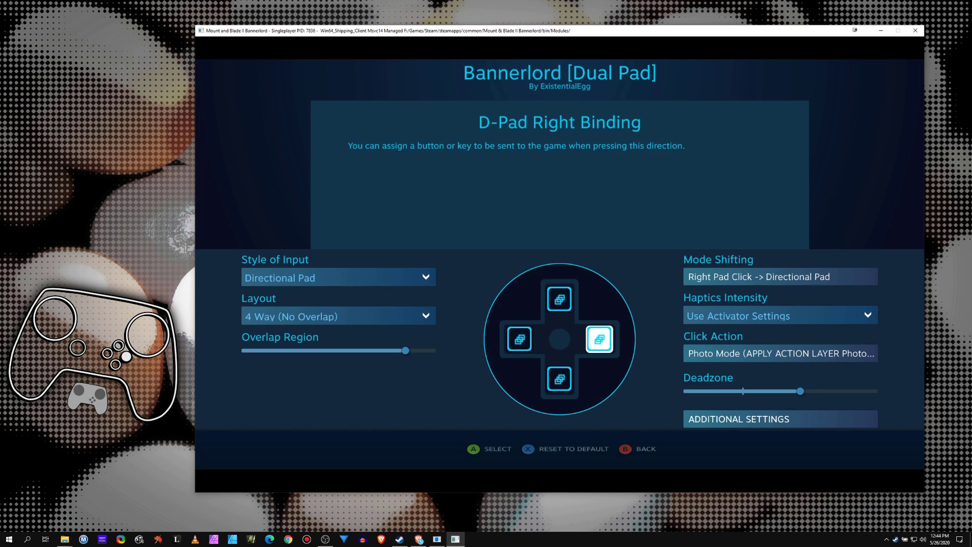
key(Escape)
key(Escape)
key(Escape)
Step: Test the J long press by repeatedly opening and closing the Quests screen in the game
mouse_move(486, 273)
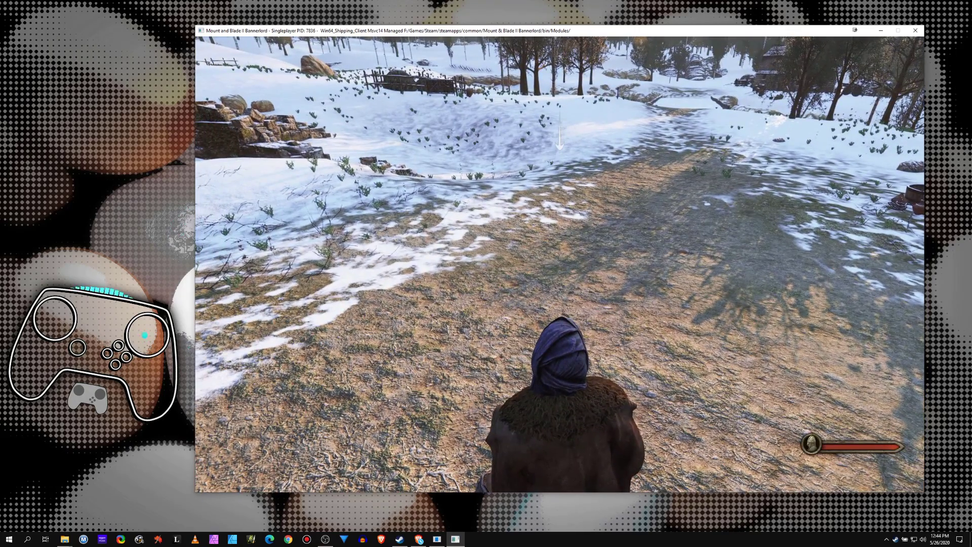
key(j)
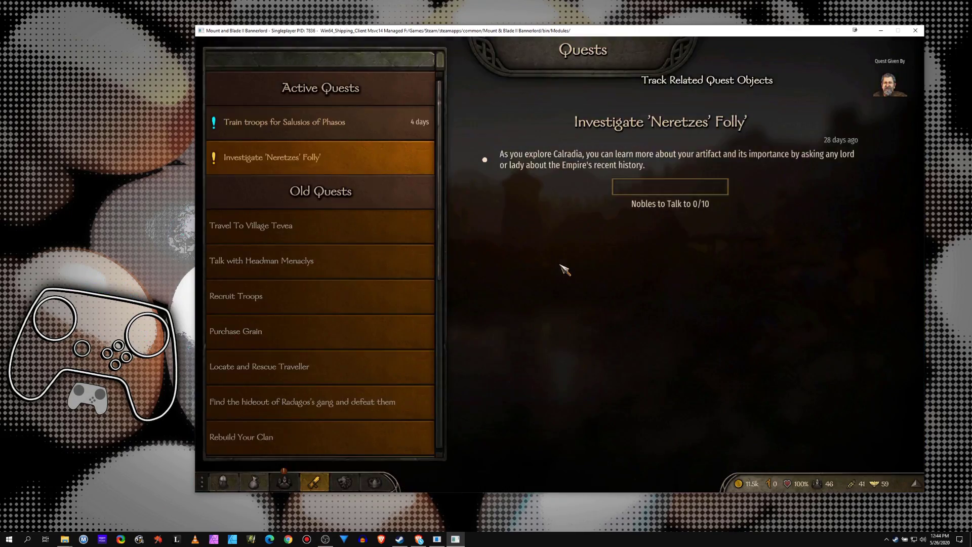
key(Escape)
key(j)
key(Escape)
key(j)
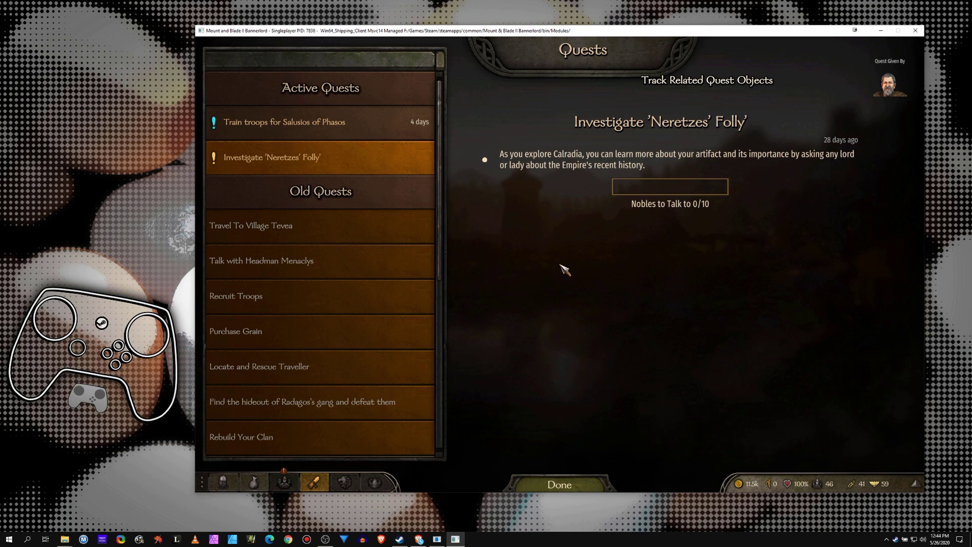
Step: Reopen the controller configuration and bring up the joystick's D-Pad Right activators
key(shift+Tab)
key(Return)
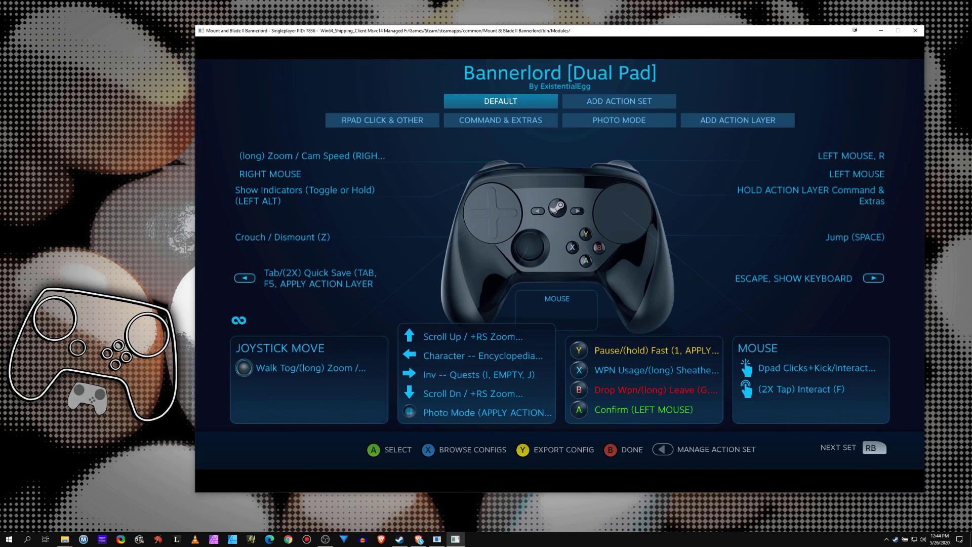
key(Down)
key(Down)
key(Left)
key(Return)
key(Right)
key(Right)
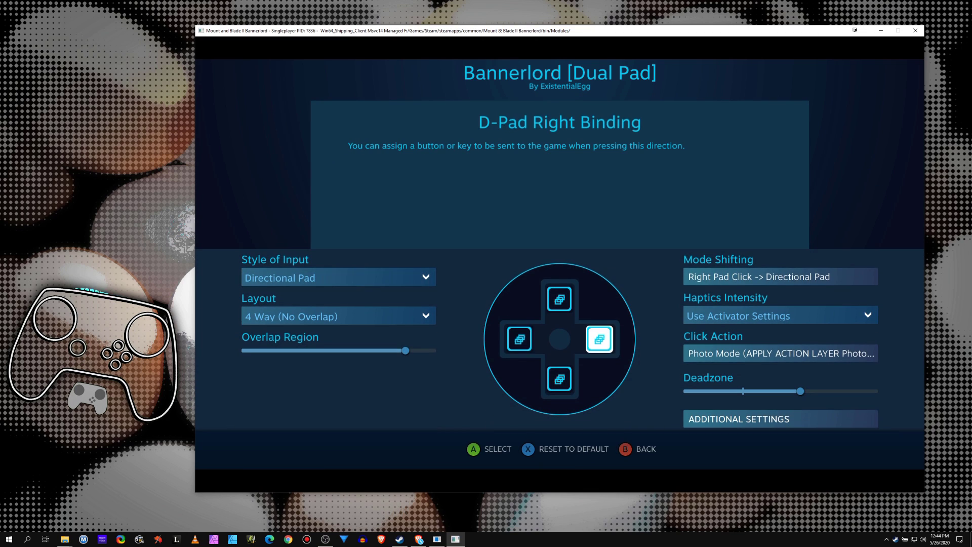
key(Return)
Step: Set Hold To Repeat (Turbo) to Off for the Long Press activator
key(Up)
key(Right)
key(Right)
key(Down)
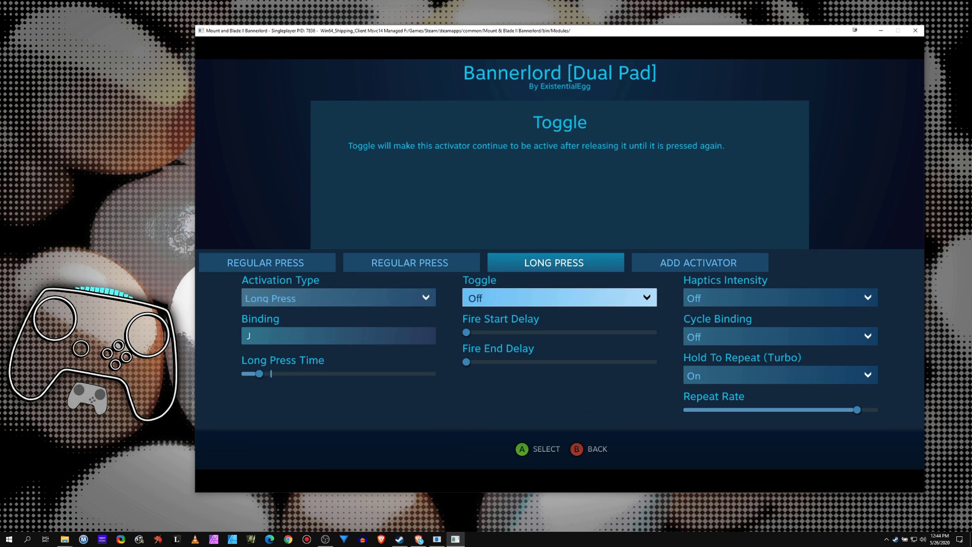
key(Right)
key(Down)
key(Down)
key(Return)
key(Down)
key(Return)
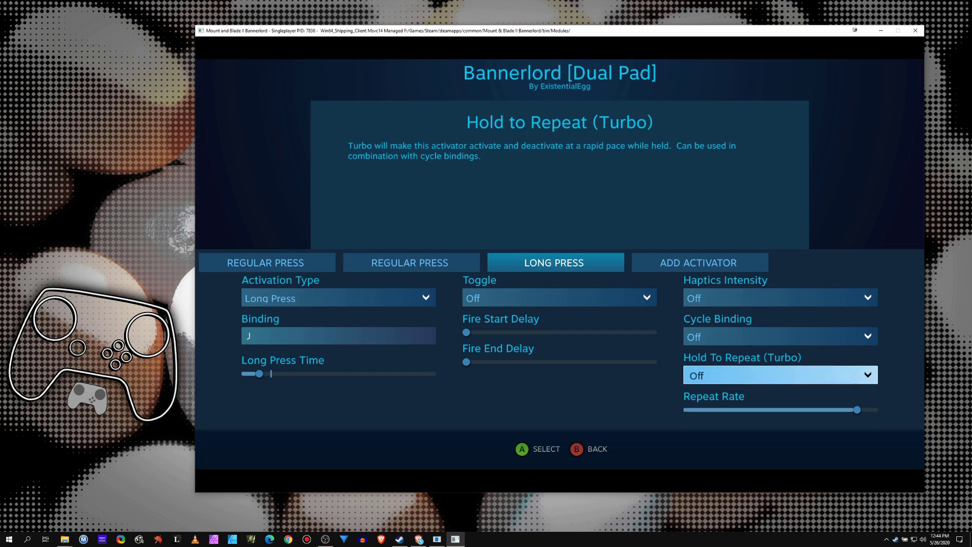
Step: Return to the game and test the changed long press by closing and reopening the Quests screen
key(Escape)
key(Escape)
key(Escape)
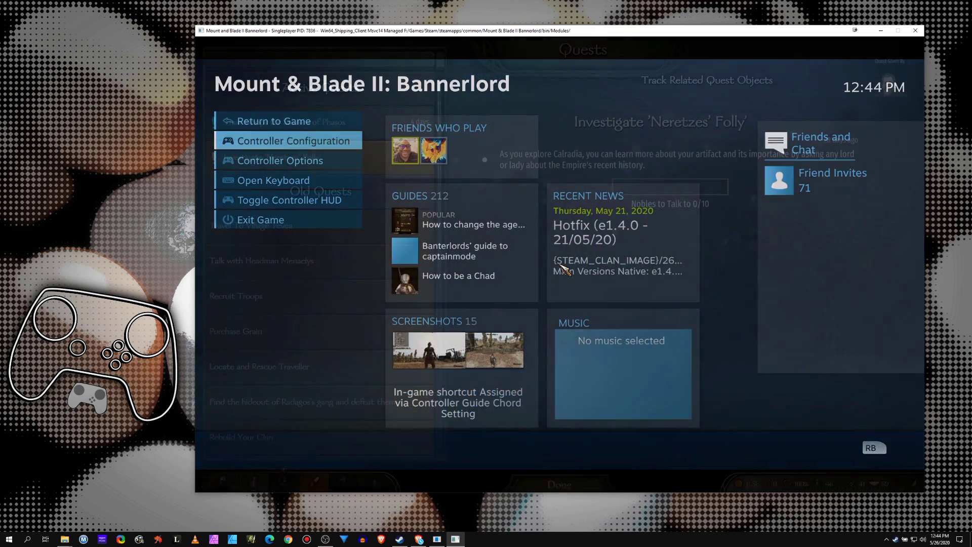
key(Escape)
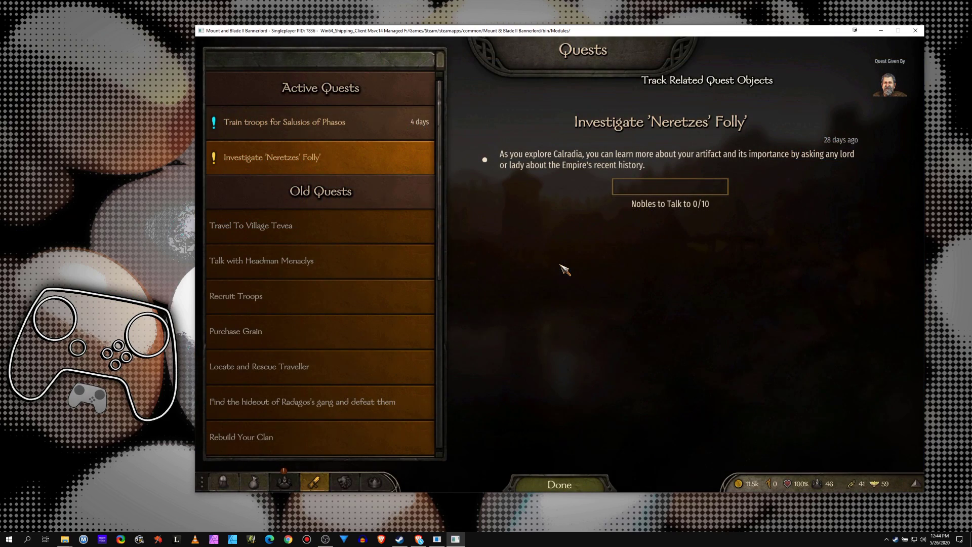
key(Escape)
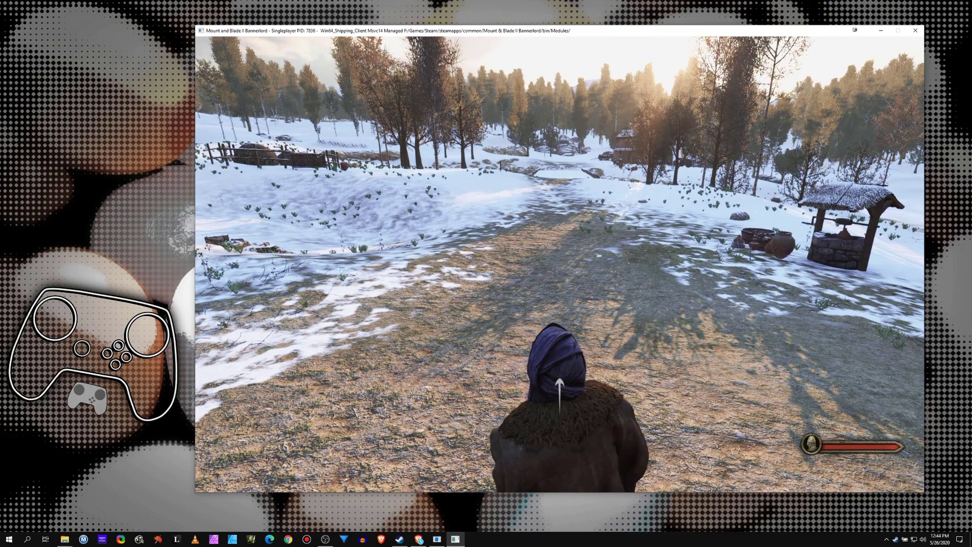
key(j)
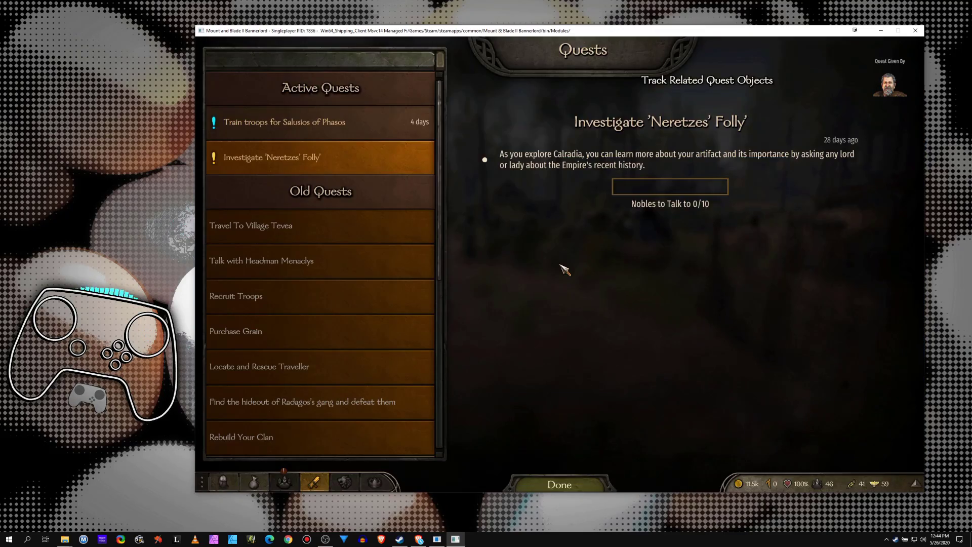
Step: Toggle the controller HUD on from the Steam overlay
key(shift+Tab)
key(Down)
key(Down)
key(Down)
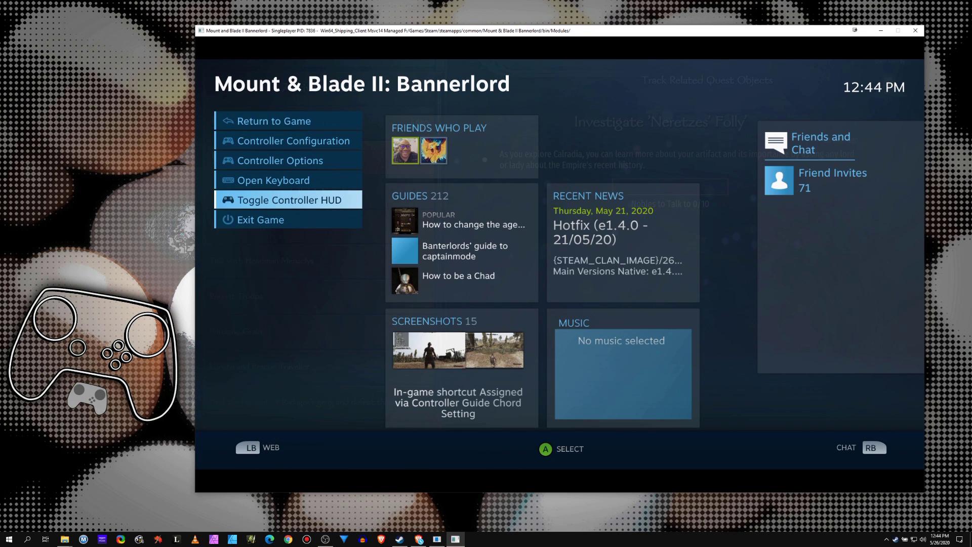
key(Return)
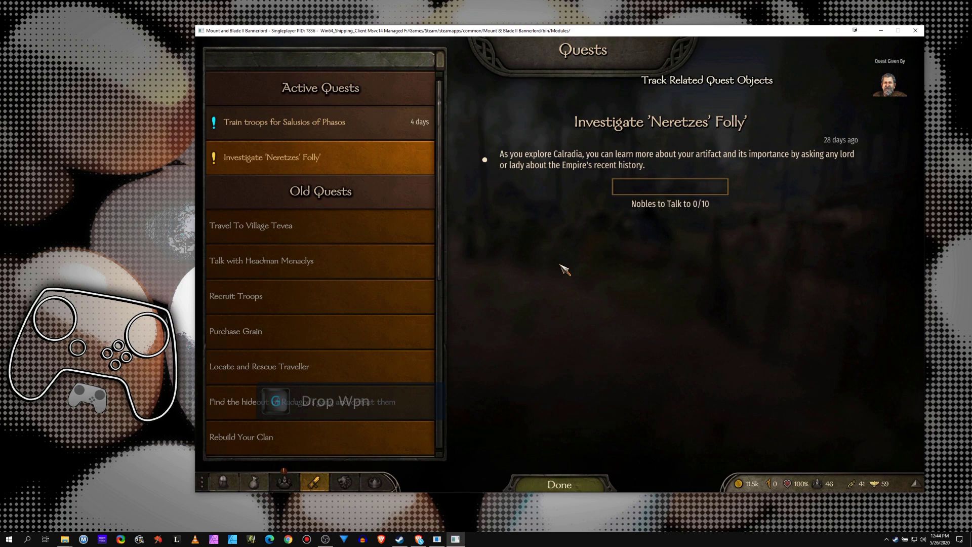
Step: Test the J long press again in the game, watching the controller HUD while the Quests screen opens and closes
key(Escape)
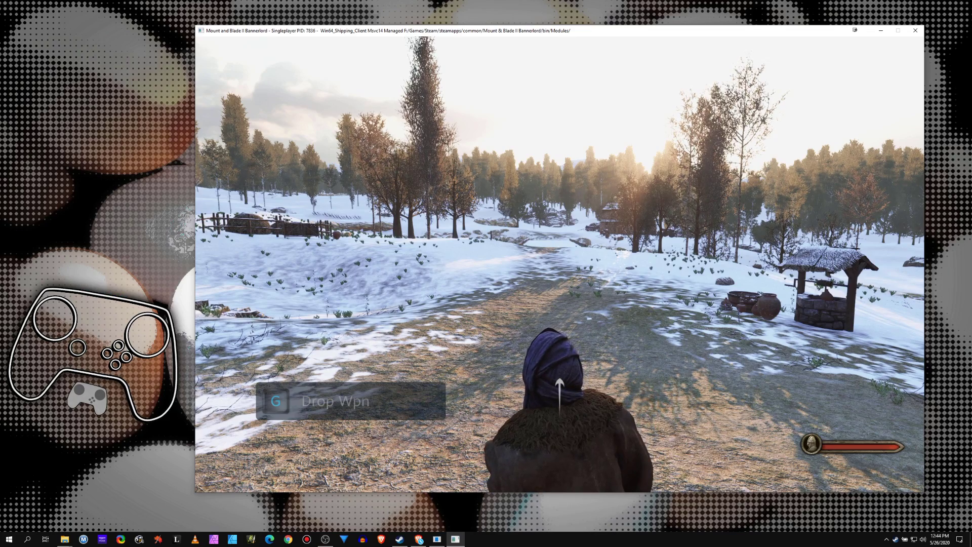
key(j)
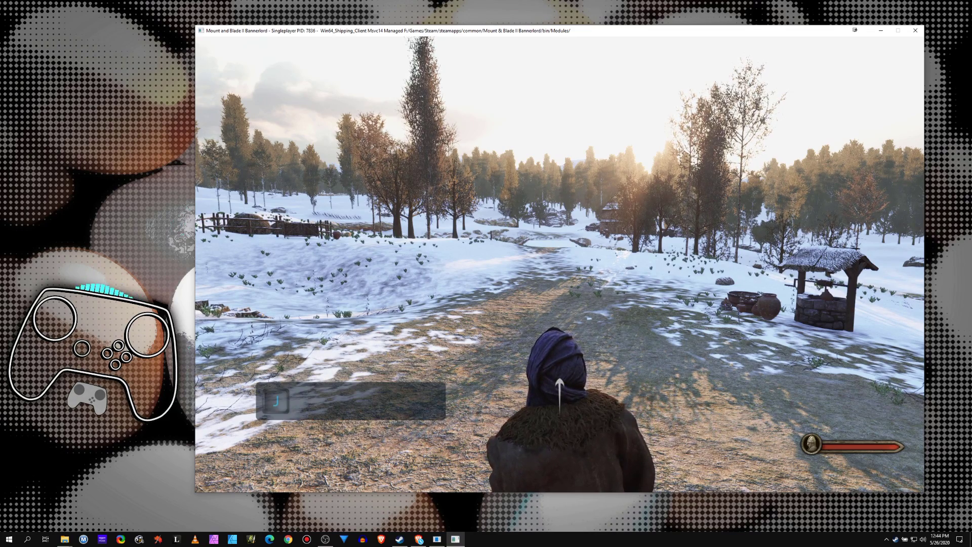
key(j)
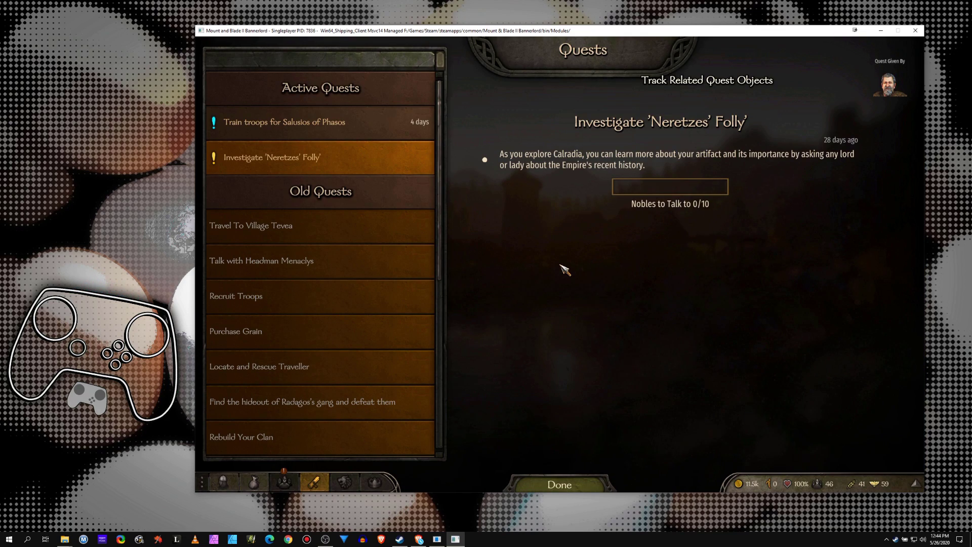
key(j)
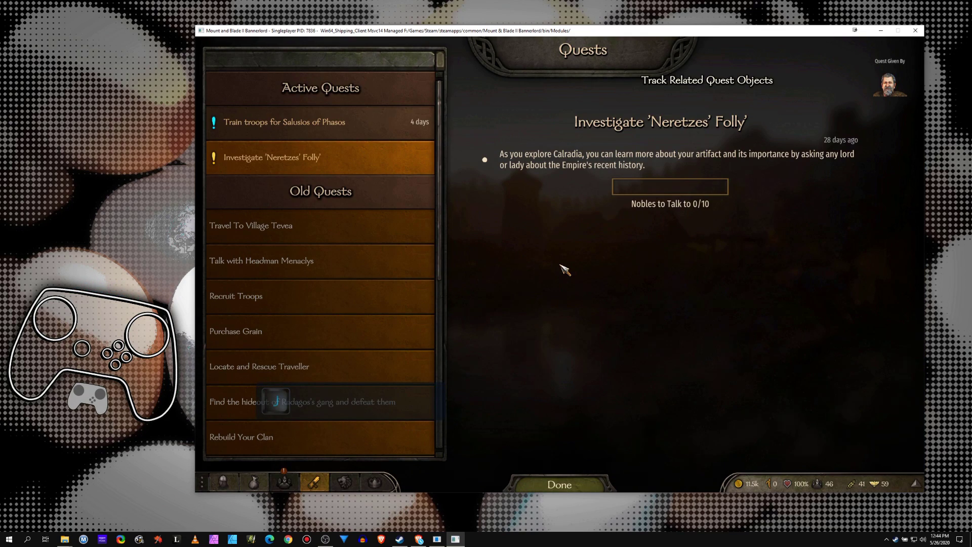
key(d)
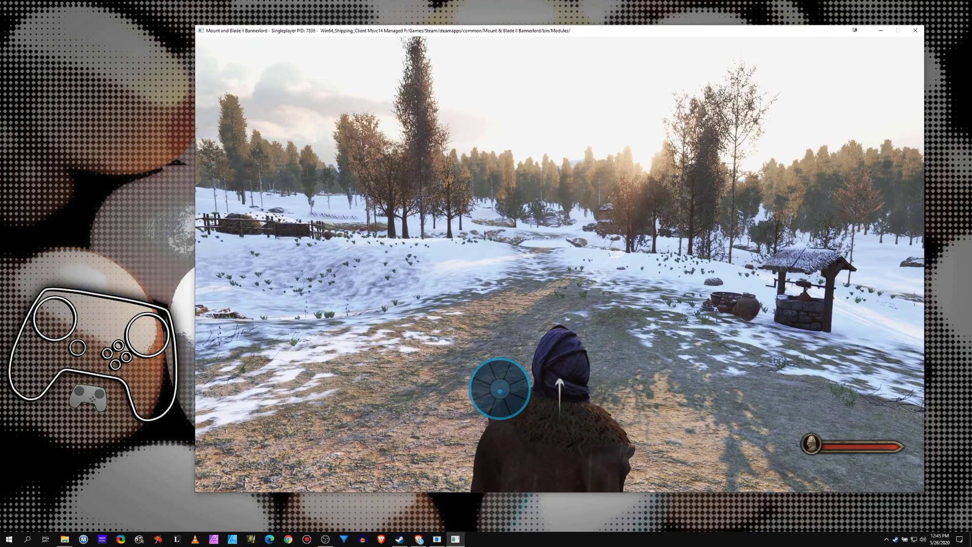
Step: Open the controller configuration from the Steam overlay and look over the joystick's directional bindings
key(shift+Tab)
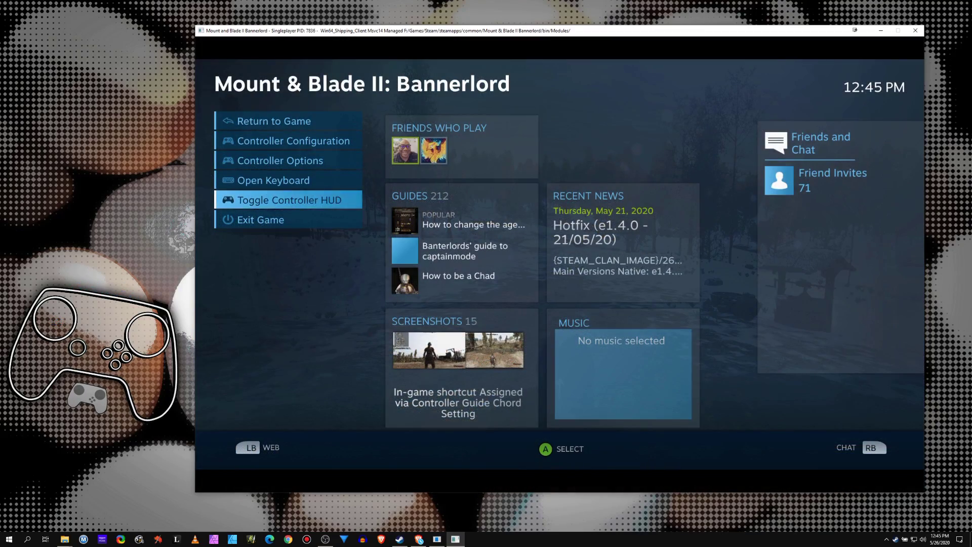
key(Up)
key(Up)
key(Up)
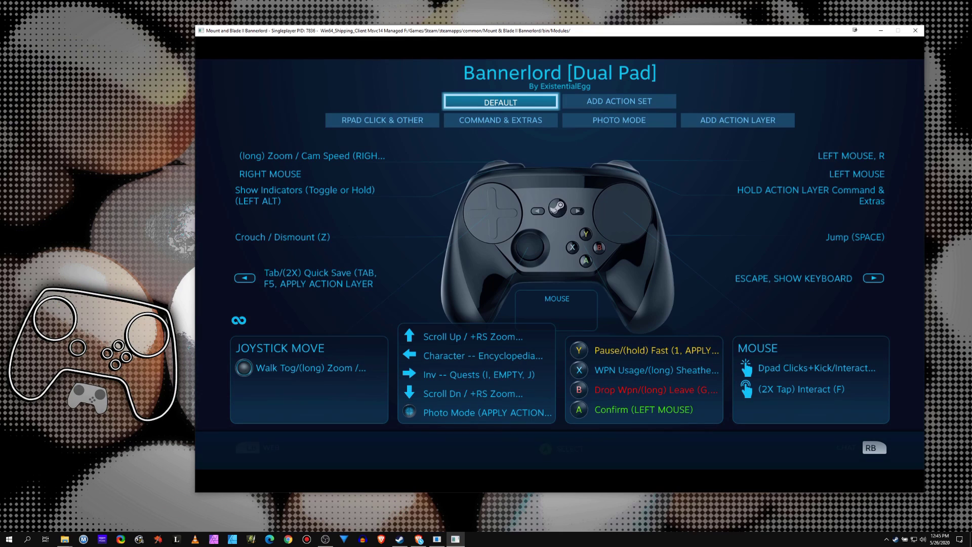
key(Return)
key(Down)
key(Down)
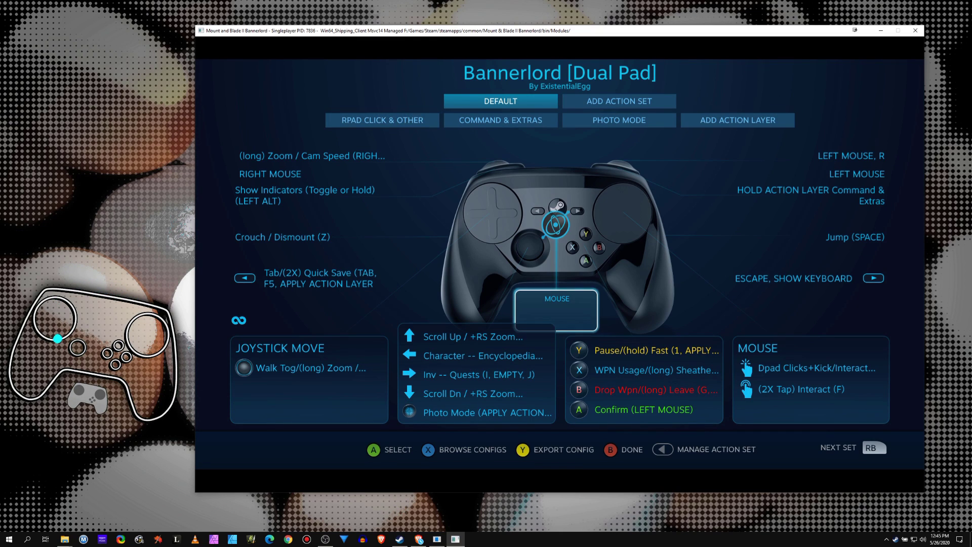
key(Left)
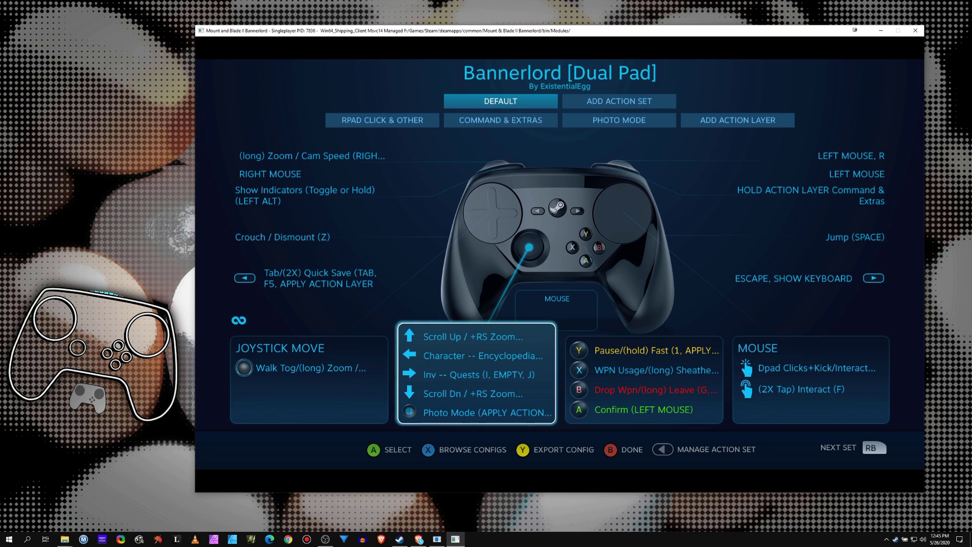
key(Return)
Step: Return to the game, open the Encyclopedia to test its long press, and close it again
key(Escape)
key(Escape)
key(Escape)
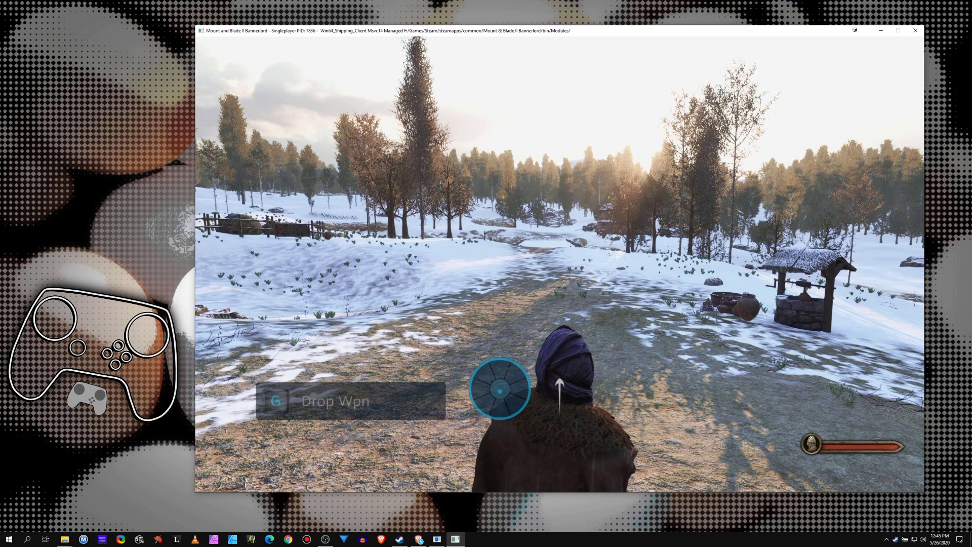
key(n)
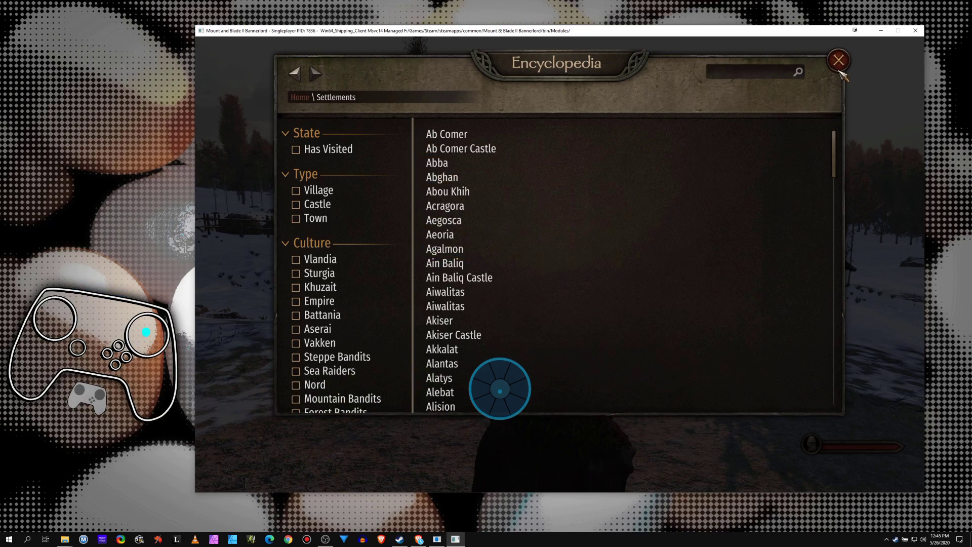
click(839, 71)
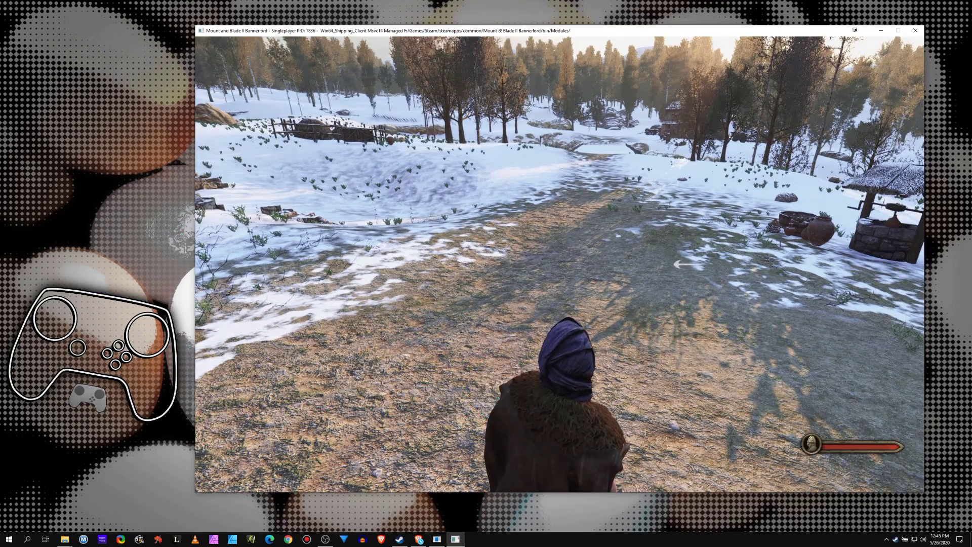
Step: Reopen the controller configuration from the Steam overlay and open the joystick's Directional Pad settings in the Default set
key(shift+Tab)
key(Return)
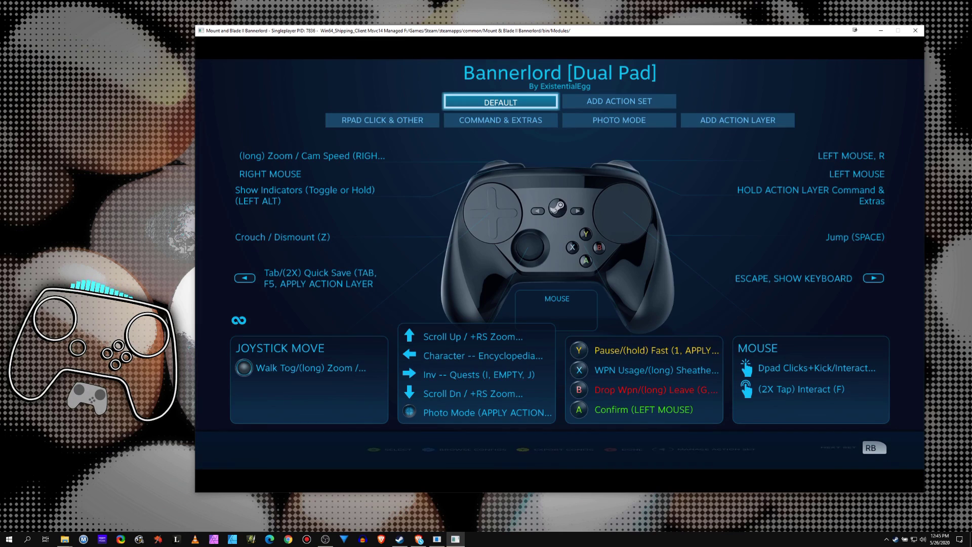
key(Down)
key(Down)
key(Down)
key(Left)
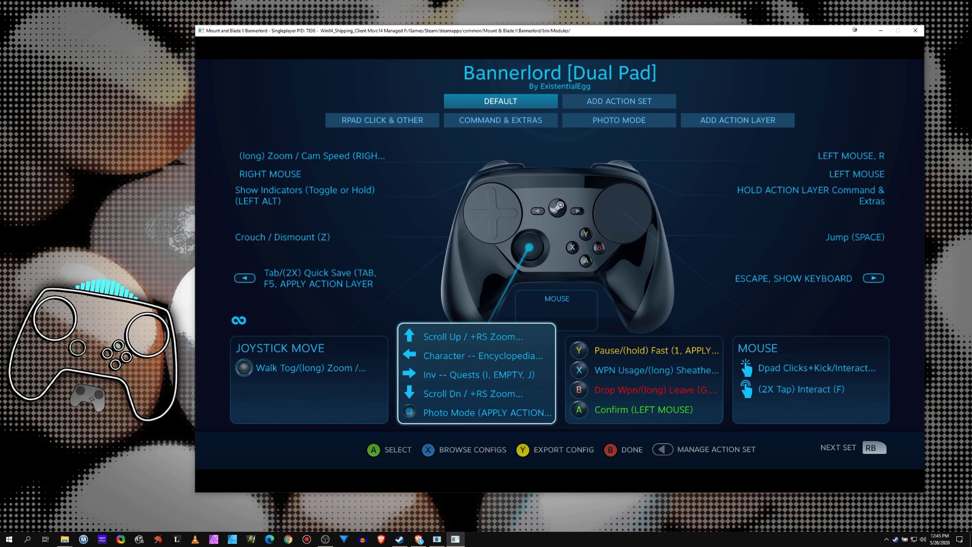
key(Up)
key(Up)
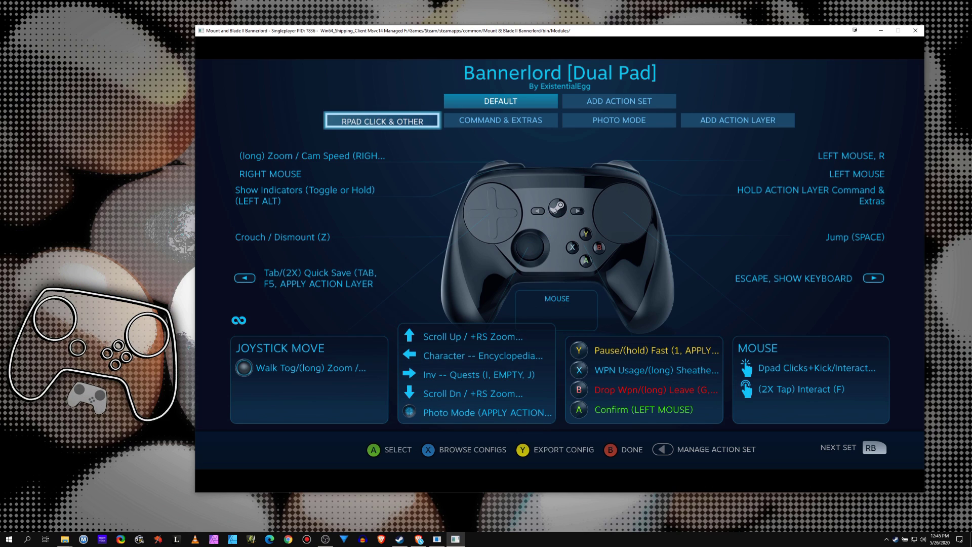
key(Down)
key(Down)
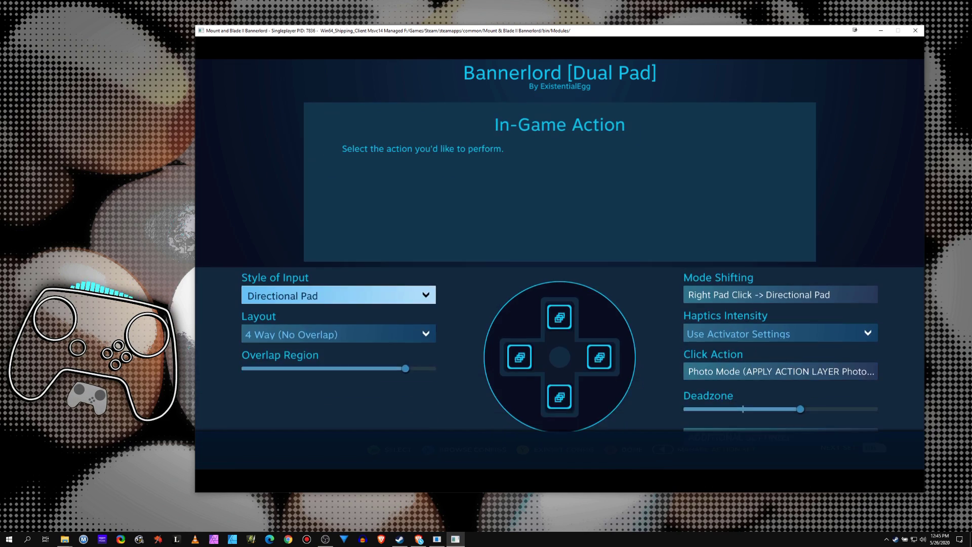
Step: Open the Long Press activator of the D-Pad Right binding
key(Right)
key(Right)
key(Down)
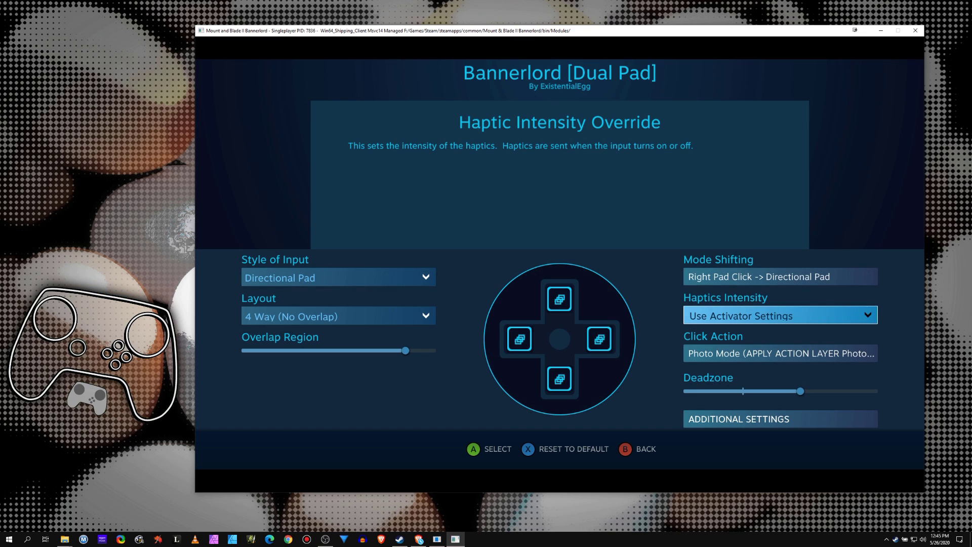
key(Left)
key(Right)
key(Return)
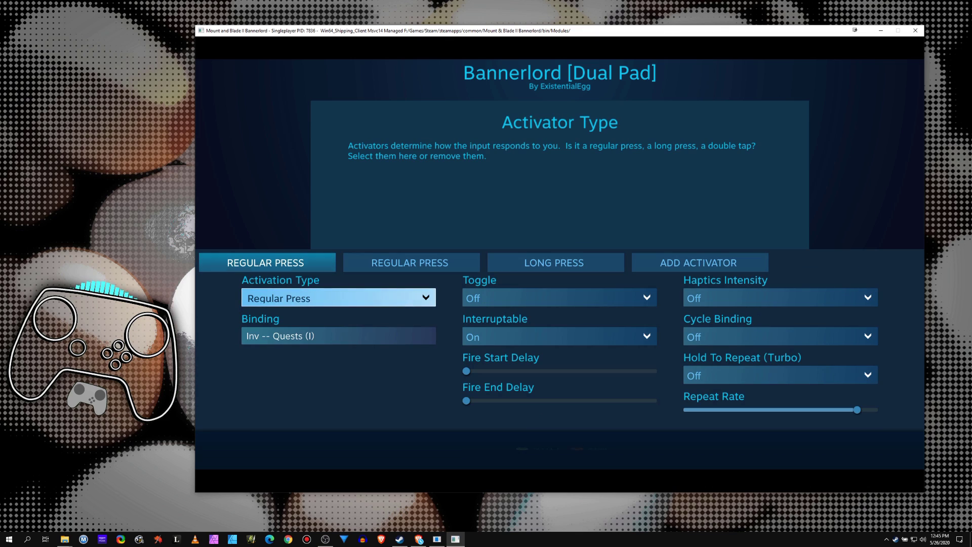
key(Up)
key(Right)
key(Right)
key(Return)
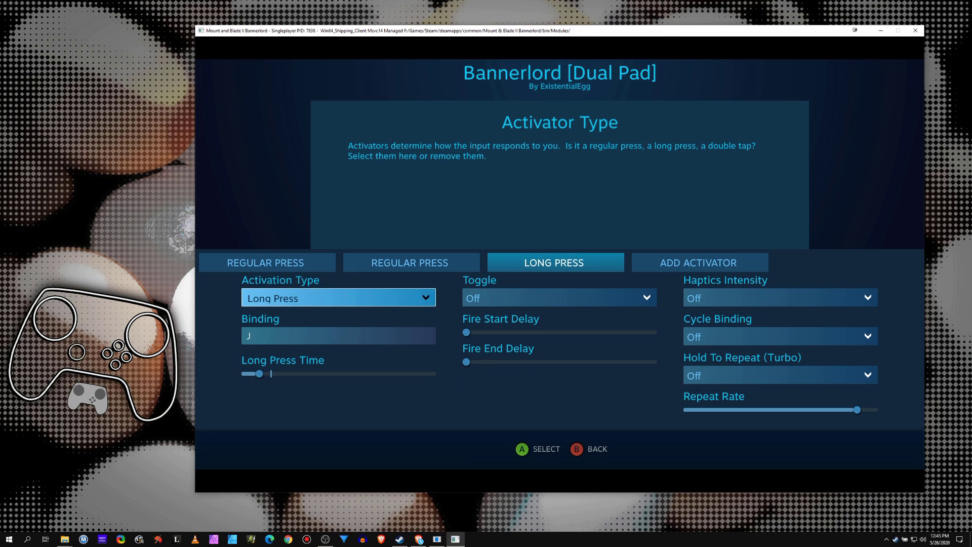
Step: Replace the Long Press activator's J binding with the APPLY ACTION LAYER option
key(Down)
key(Return)
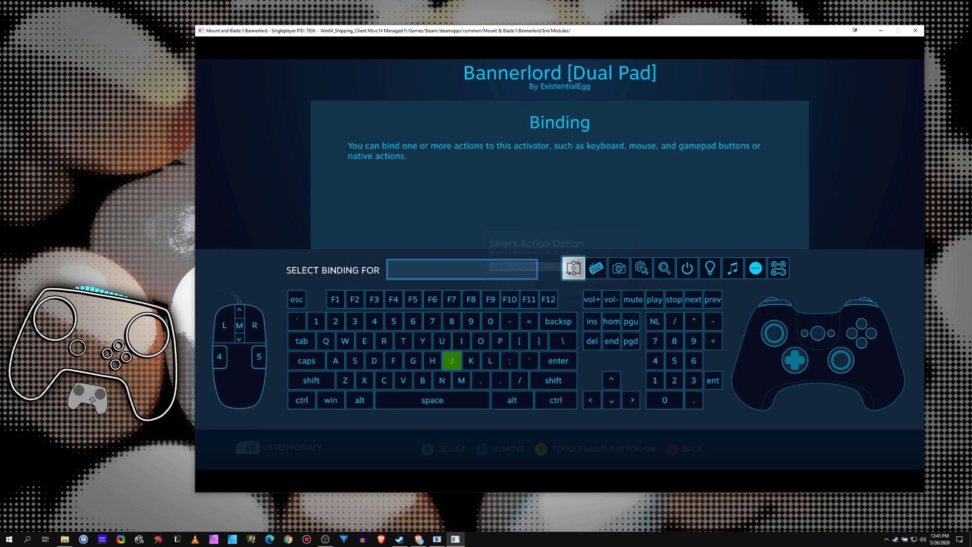
key(Return)
key(Down)
key(Down)
key(Return)
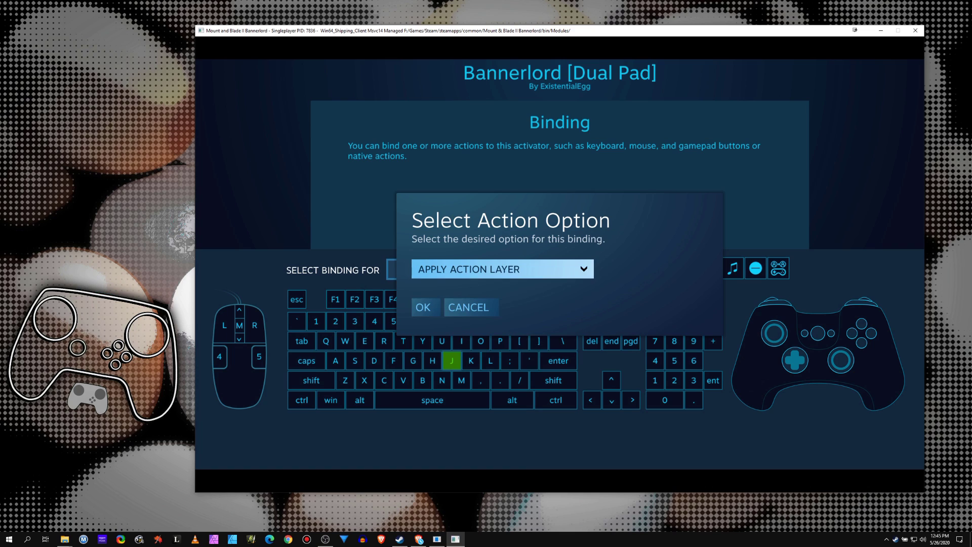
key(Down)
key(Return)
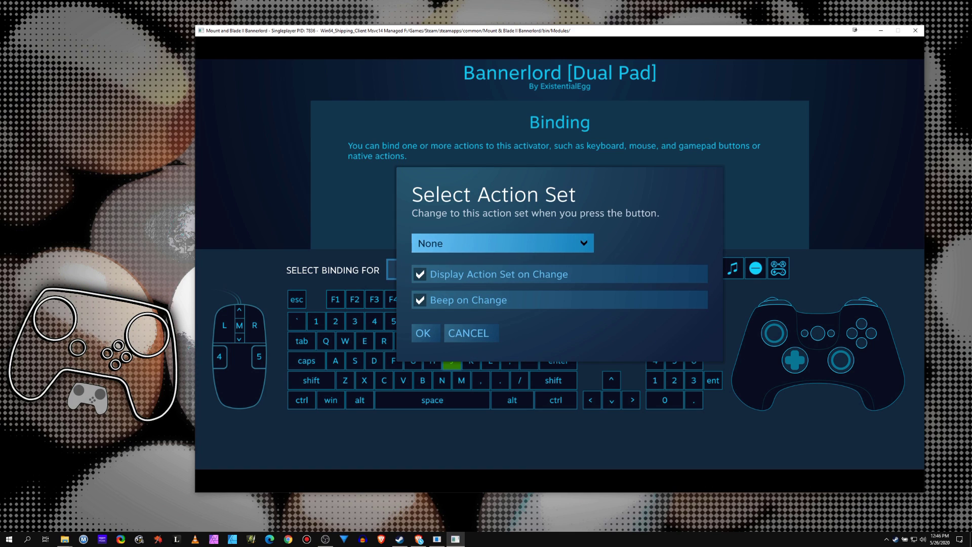
Step: Choose Rpad Click & Other as the layer to apply, with Display Action Set on Change and Beep on Change turned off
key(Return)
key(Down)
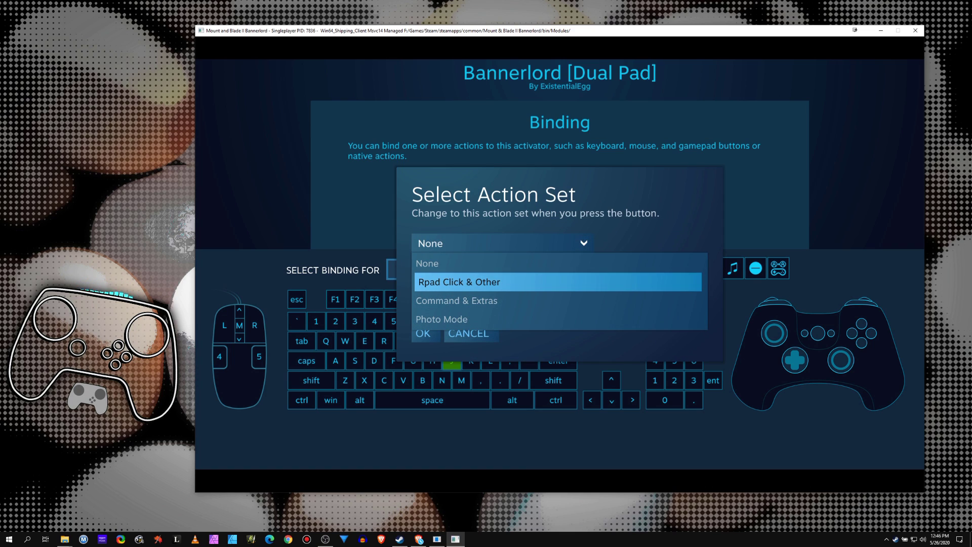
key(Return)
key(Down)
key(Return)
key(Down)
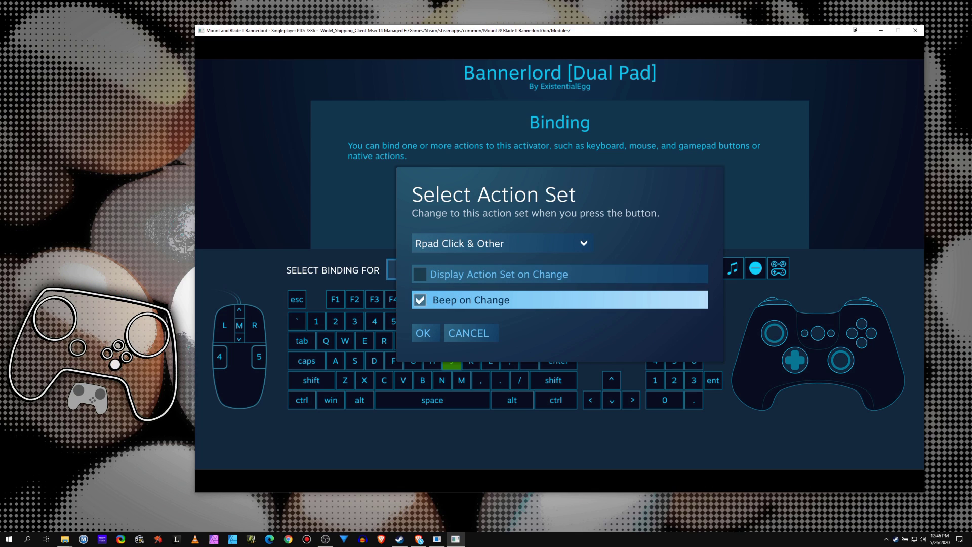
key(Return)
key(Down)
key(Return)
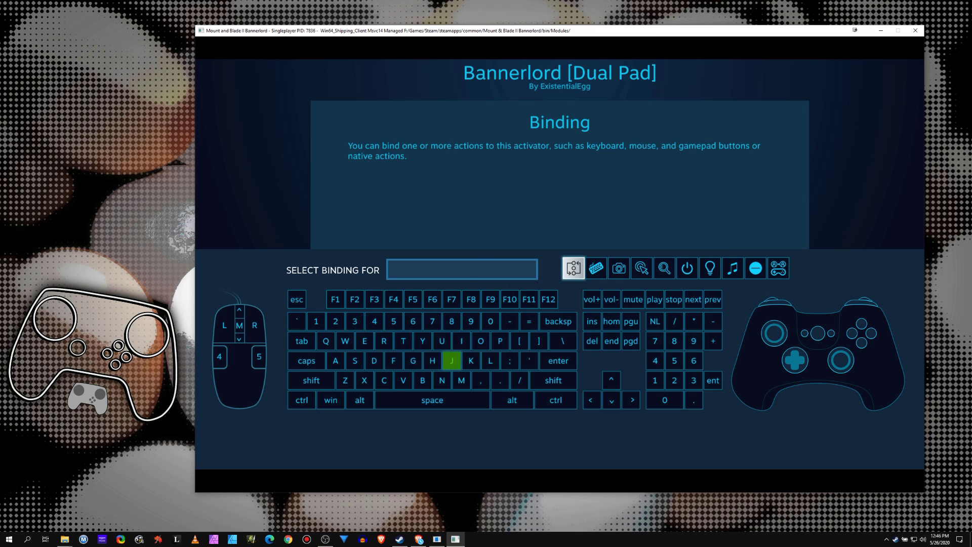
key(Right)
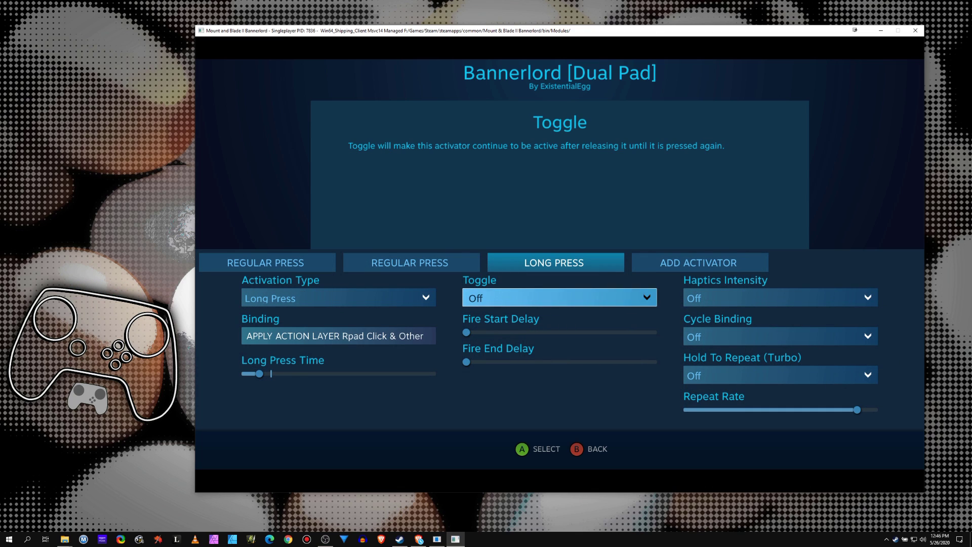
Step: Switch to the Rpad Click & Other action layer and open its joystick Directional Pad settings
key(Escape)
key(Escape)
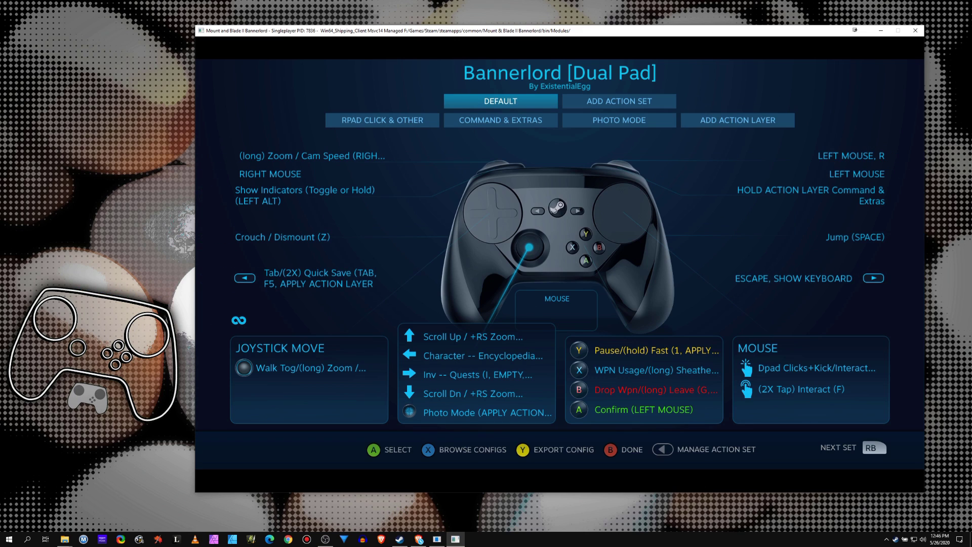
key(Up)
key(Up)
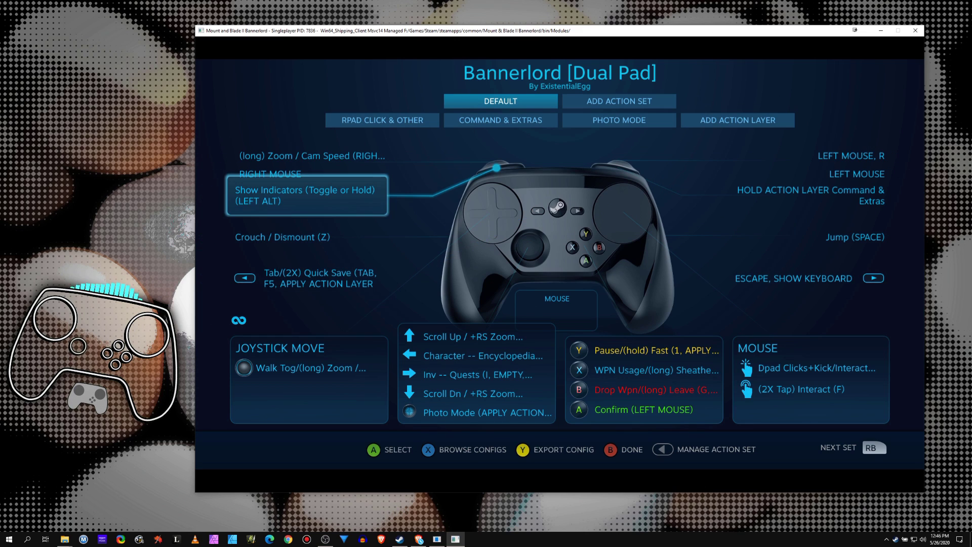
key(Up)
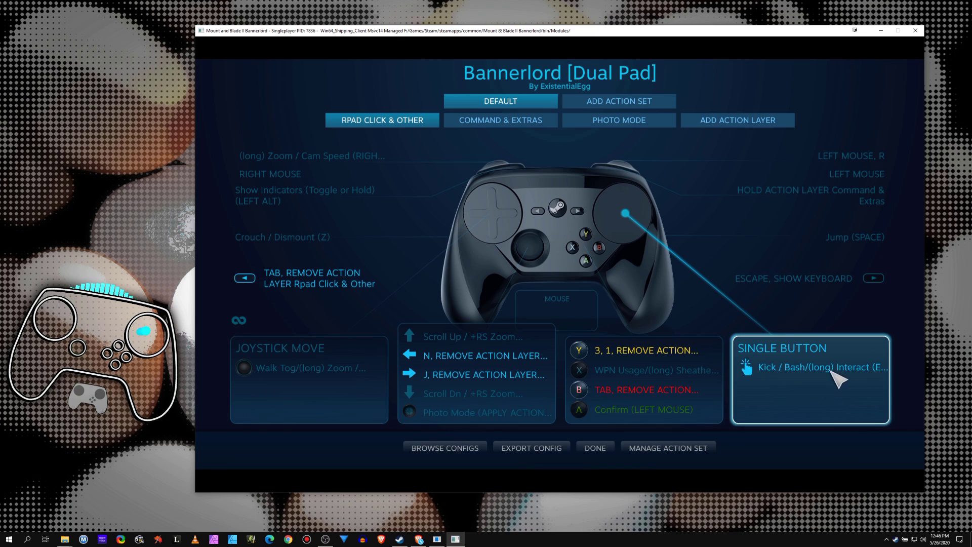
key(Left)
key(Left)
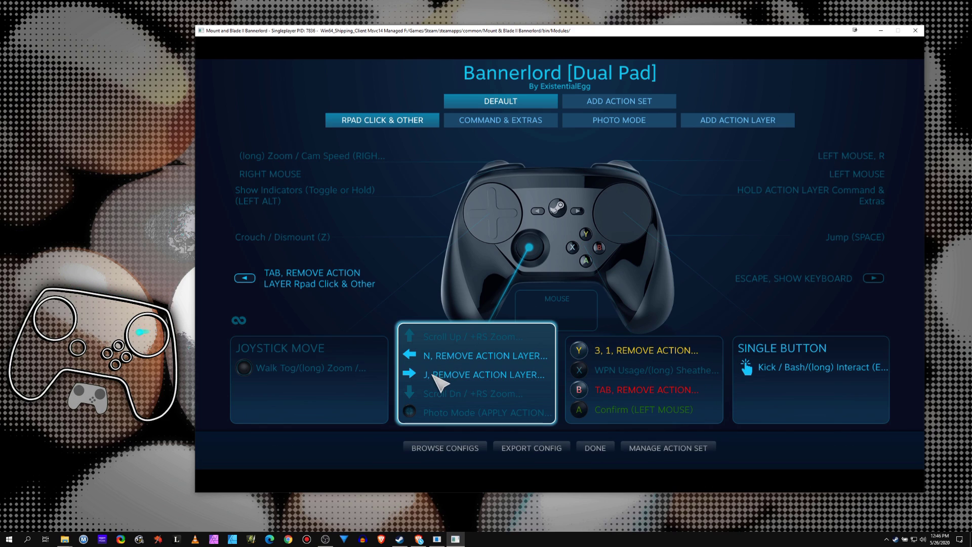
key(Right)
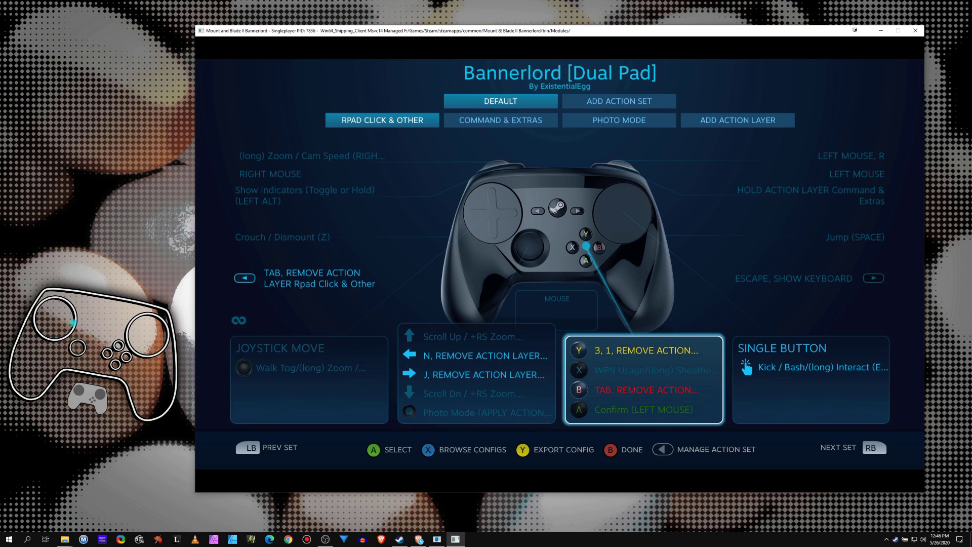
key(Left)
key(Return)
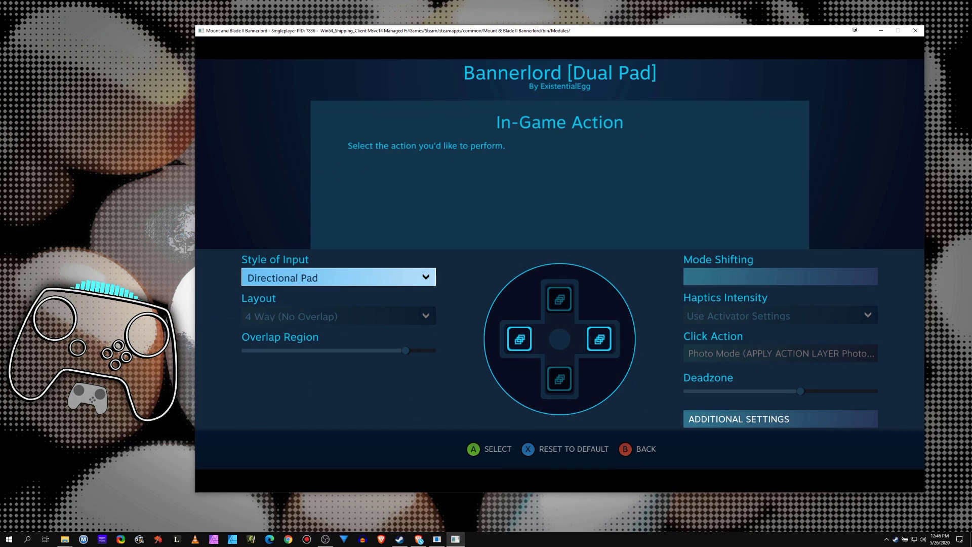
Step: Examine the Start Press and Release Press activators of the layer's D-Pad Right binding, including their bindings and fire start delay
key(Right)
key(Right)
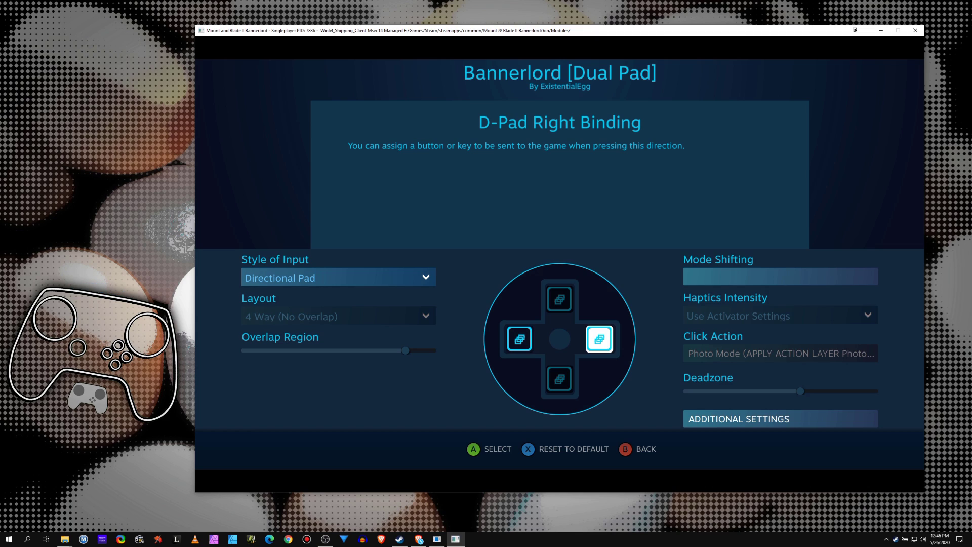
key(Return)
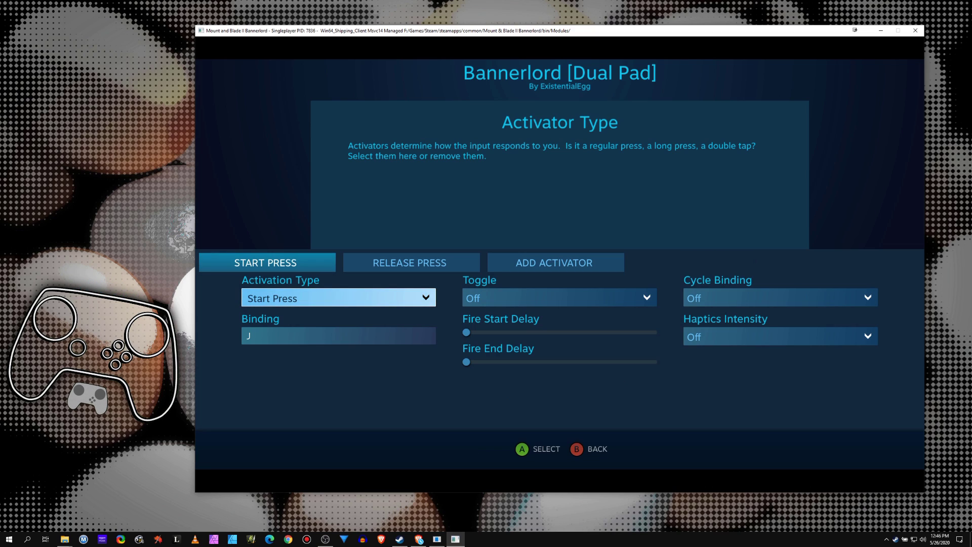
key(Down)
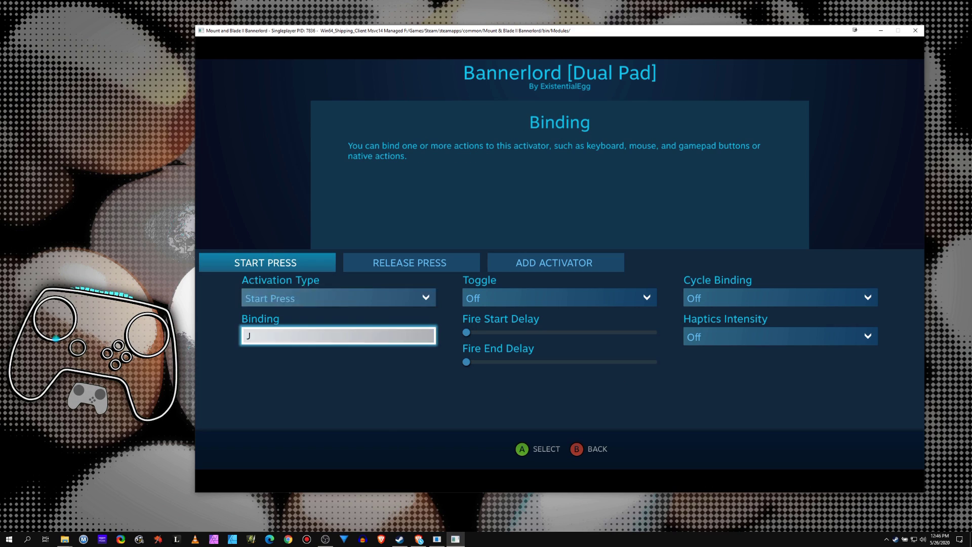
key(Up)
key(Up)
key(Right)
key(Return)
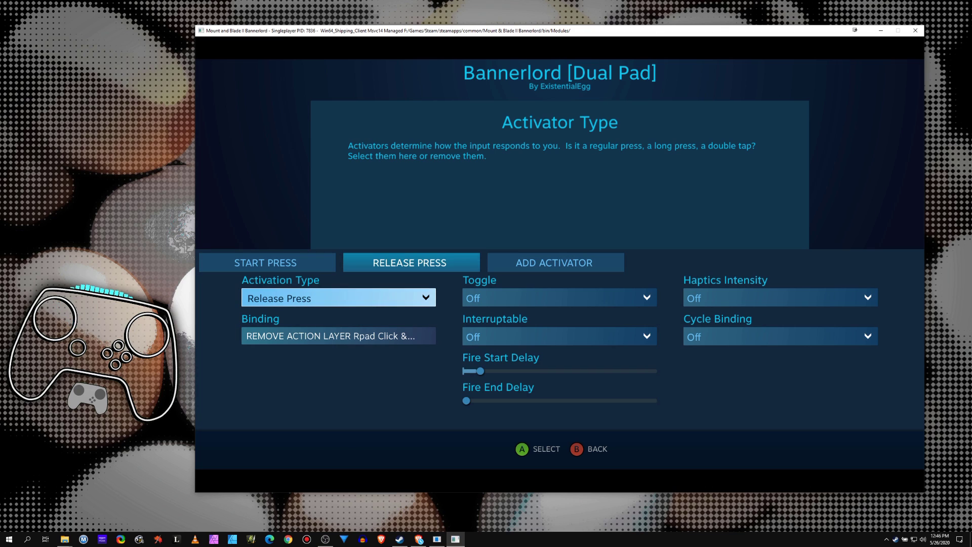
key(Down)
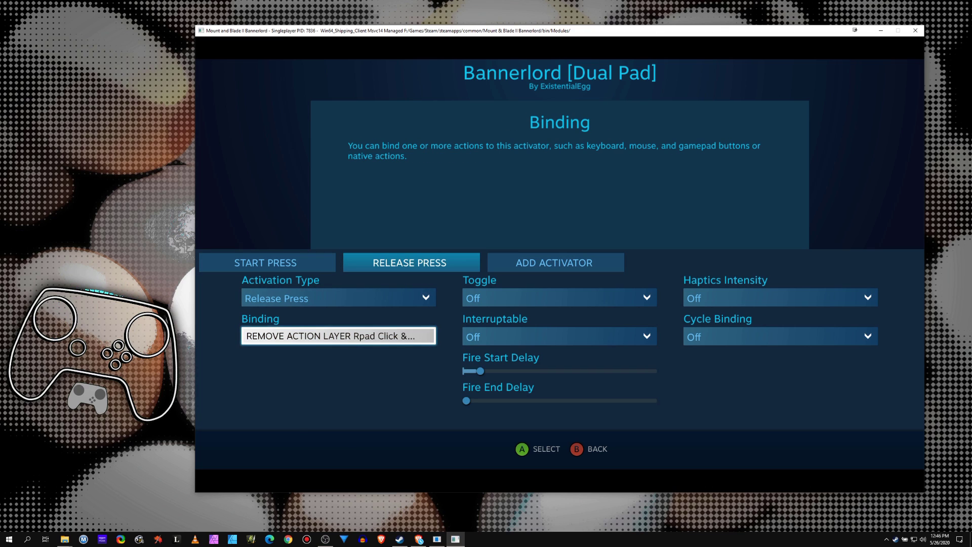
key(Right)
key(Down)
key(Down)
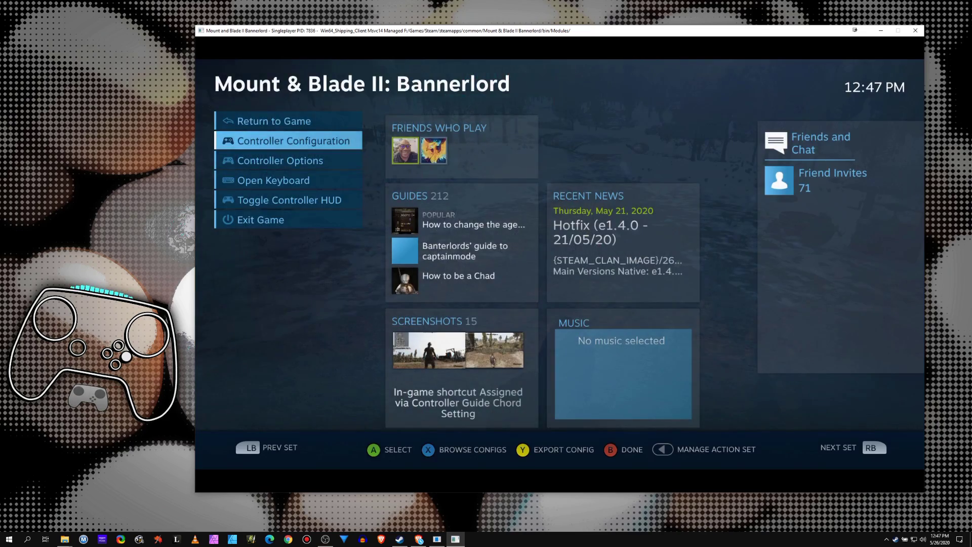
Step: Return to the game and test the action-layer long press by opening the Quests screen
key(Escape)
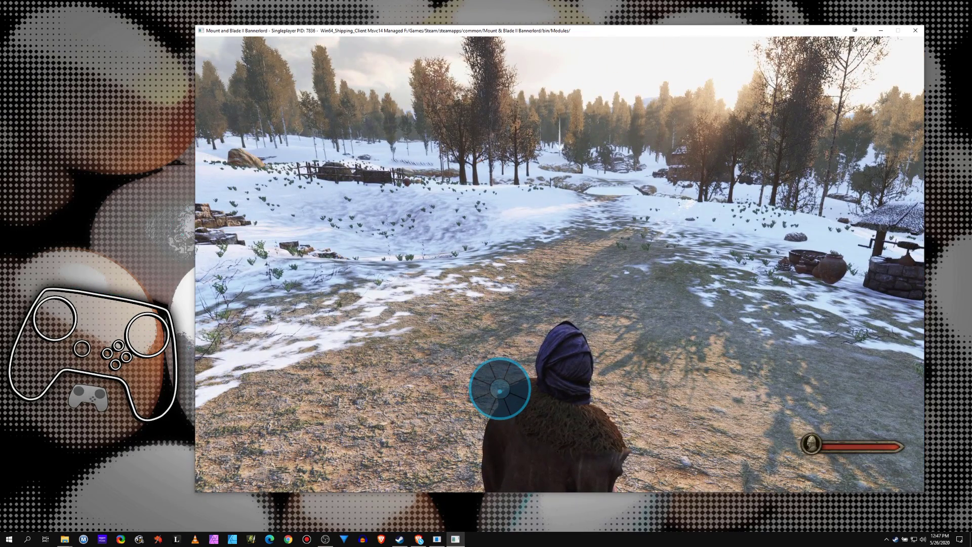
key(j)
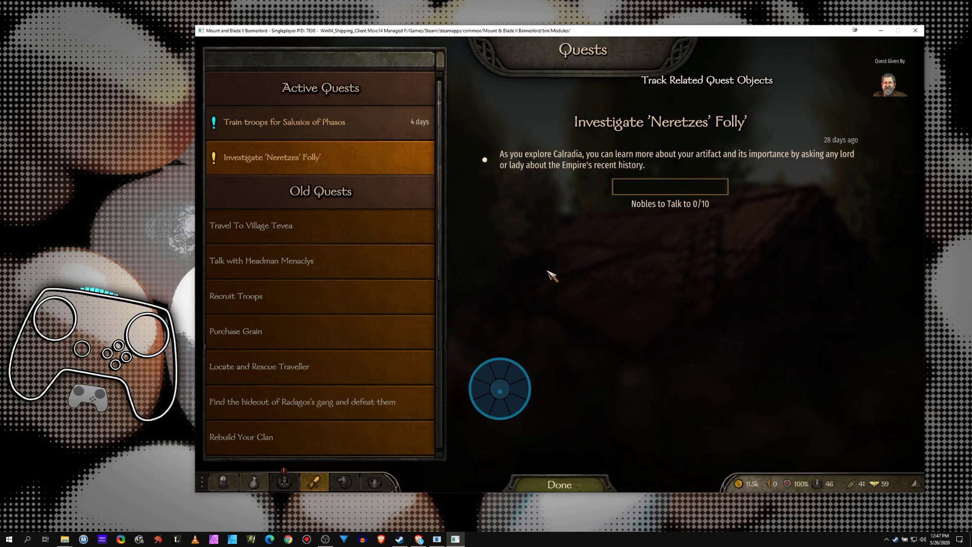
Step: Close the Quests screen and move the character briefly forward and back in the snowy field
key(Escape)
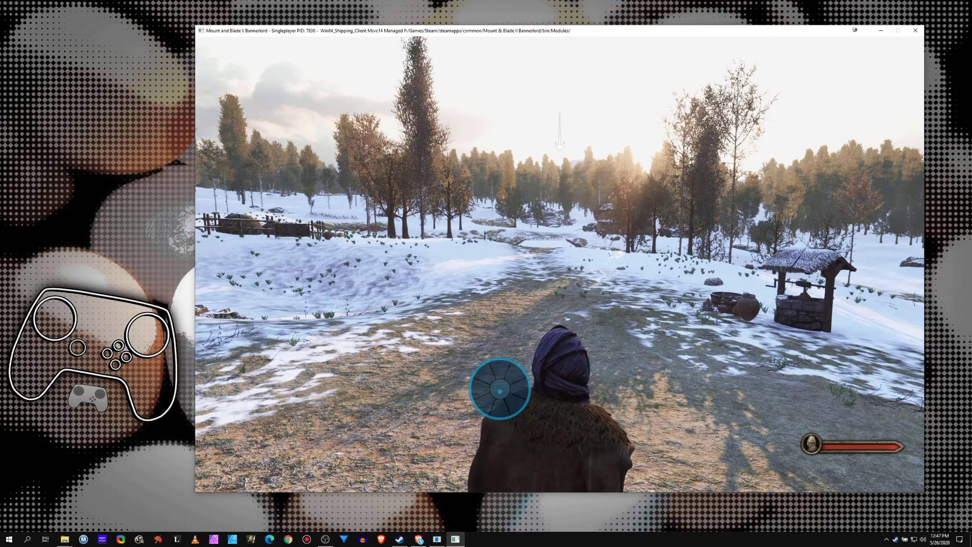
key(w)
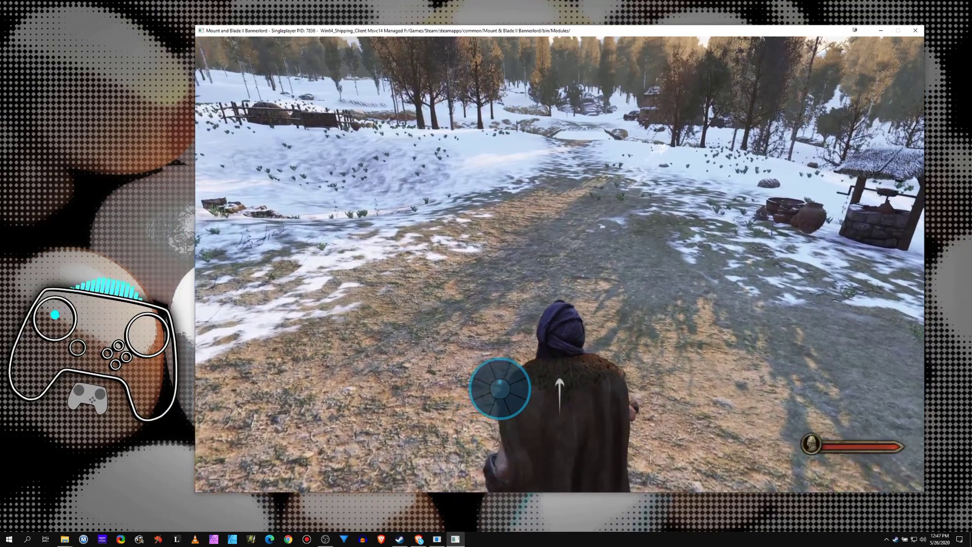
key(s)
key(w)
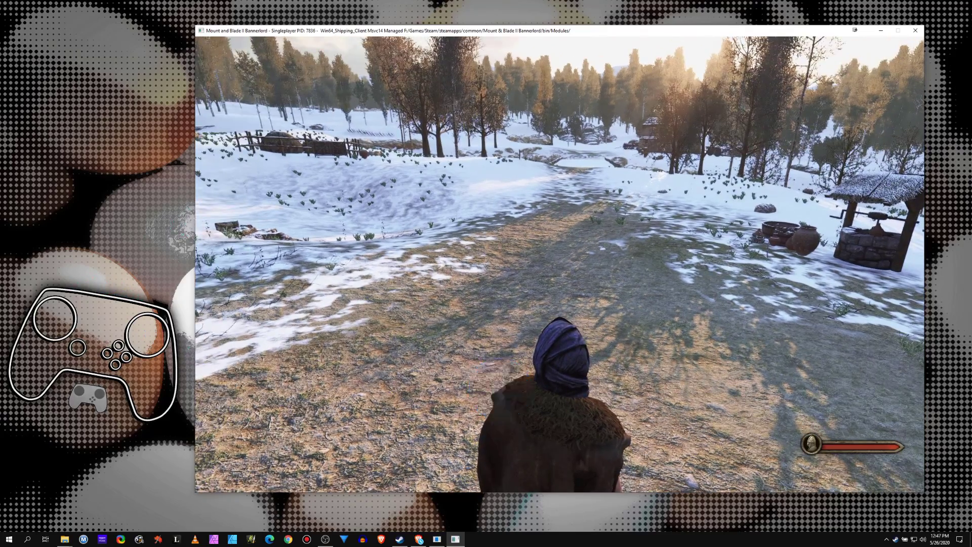
Step: Toggle the controller HUD through the Steam overlay and return to the game
key(shift+Tab)
key(Down)
key(Down)
key(Down)
key(Return)
key(shift+Tab)
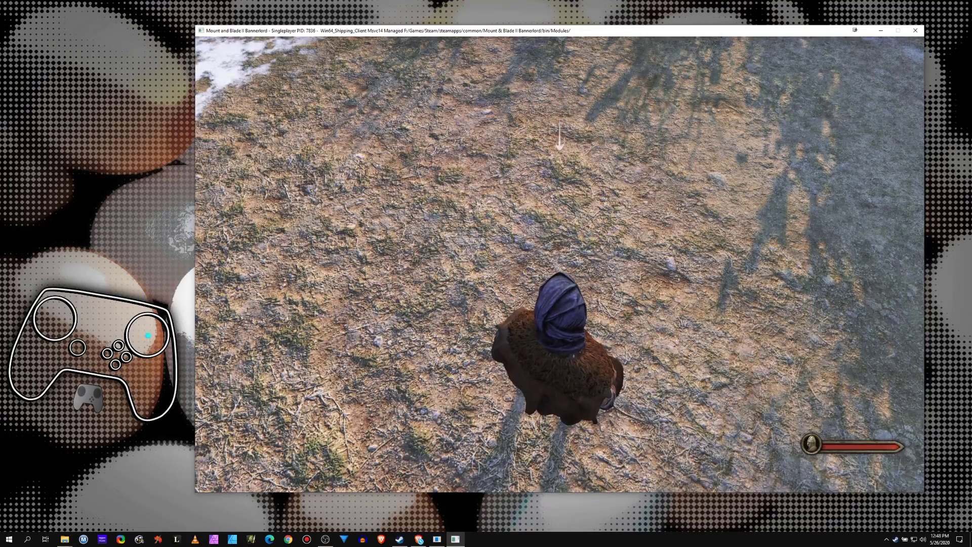
key(shift+Tab)
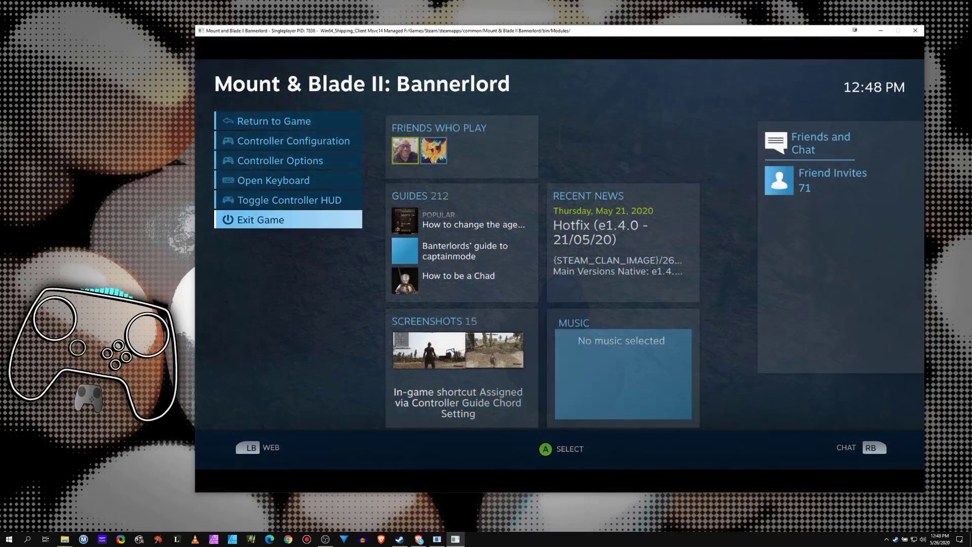
key(Up)
key(Return)
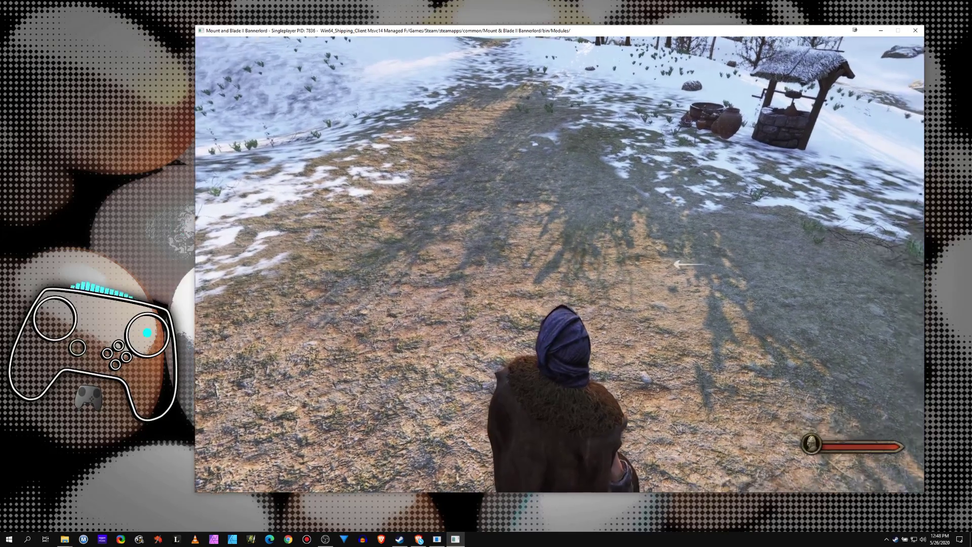
Step: Test small sideways camera turns around the character with the controller's right trackpad
key(e)
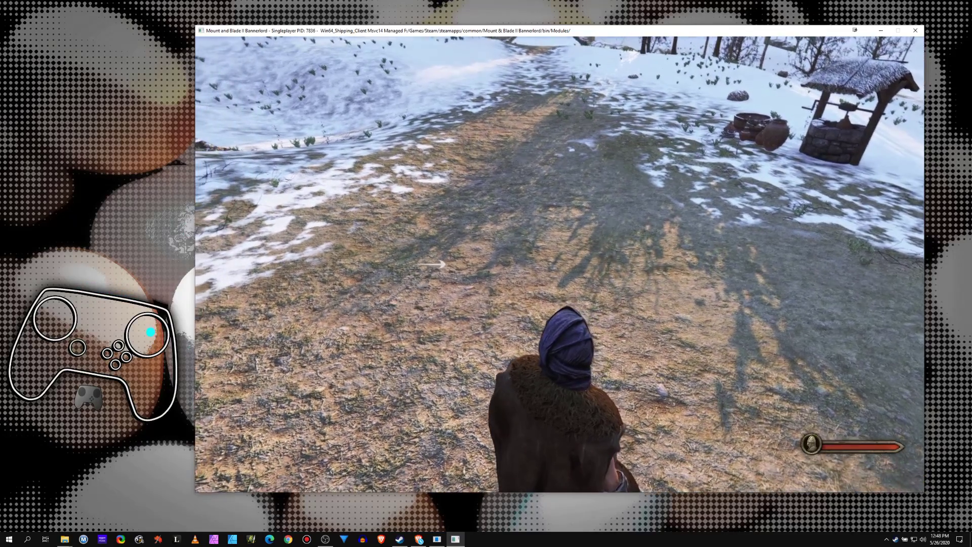
key(e)
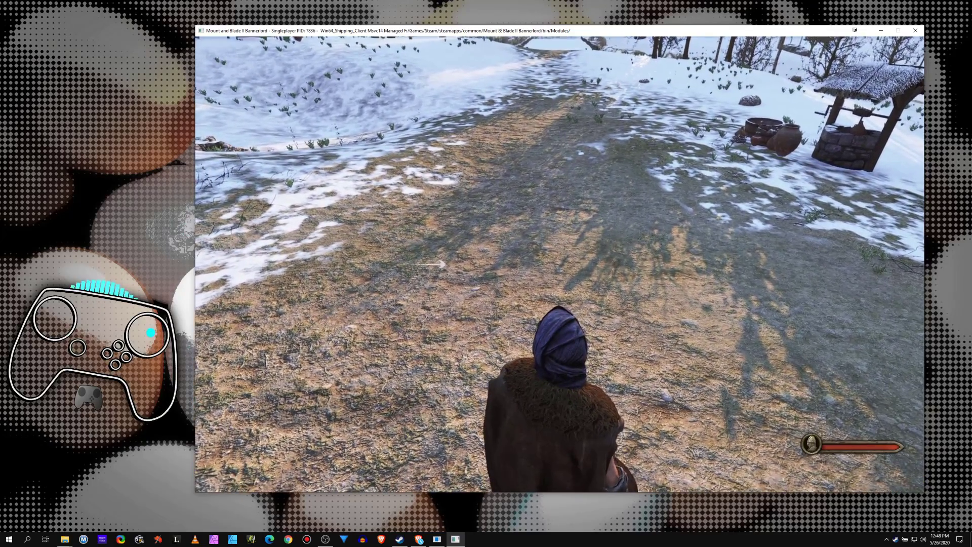
key(e)
key(e)
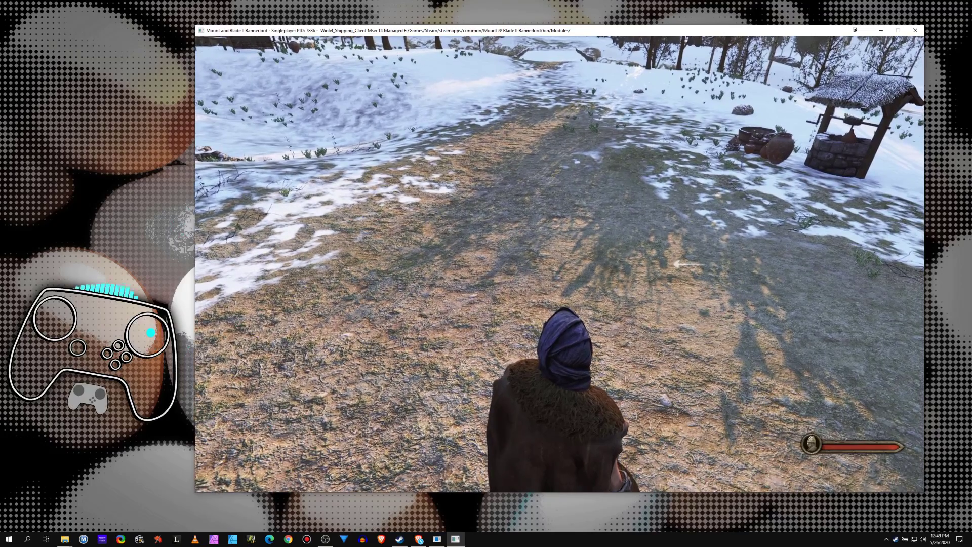
key(e)
key(e)
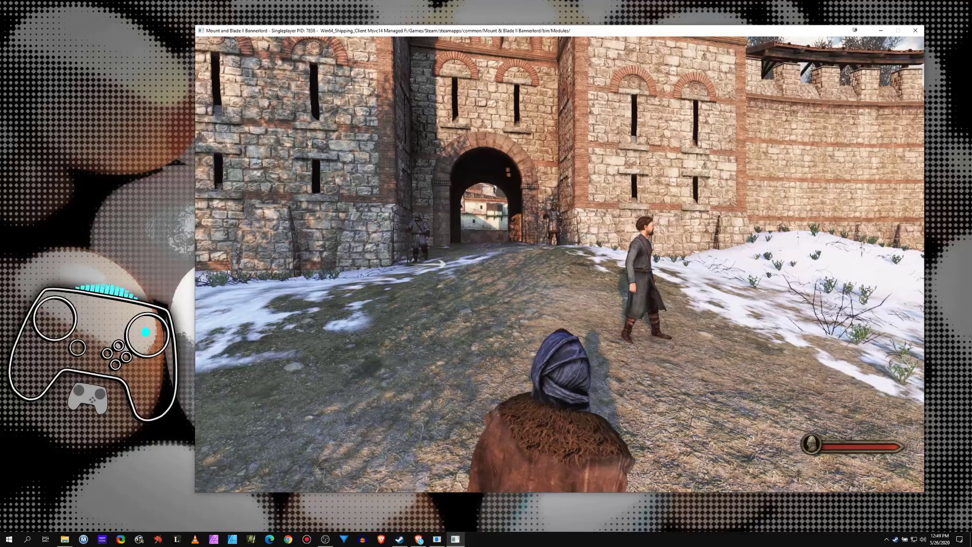
Step: Look around the castle gate, view the character from the front, and test the right trackpad's keypad binding
key(w)
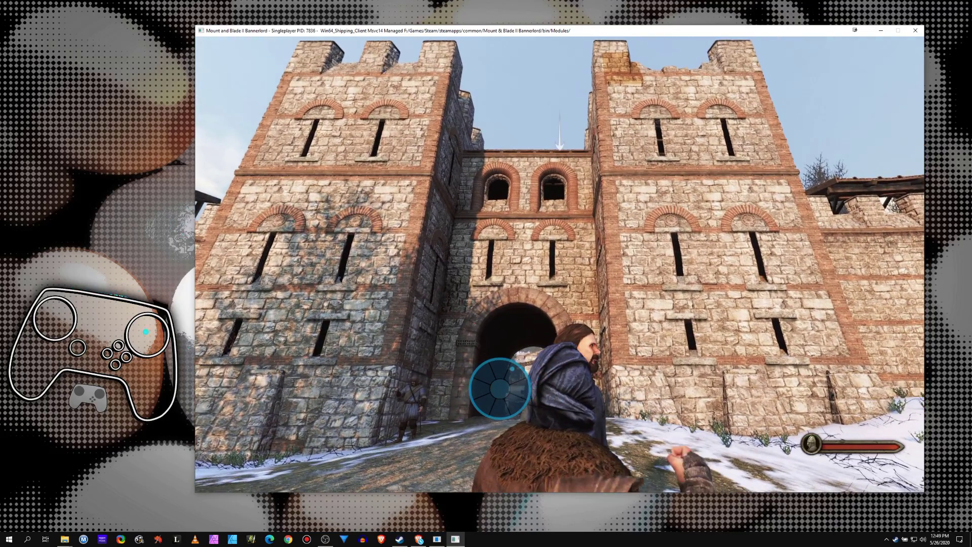
key(s)
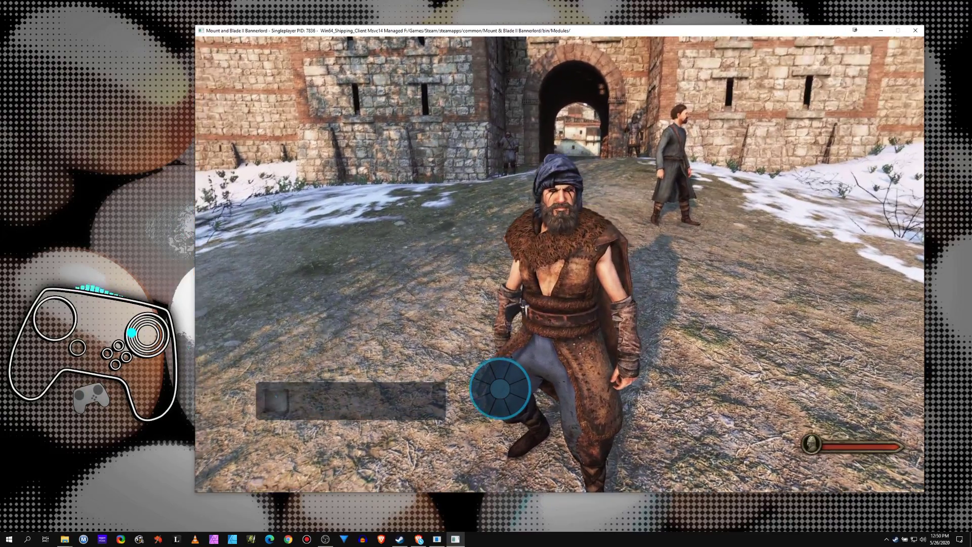
key(KP_Add)
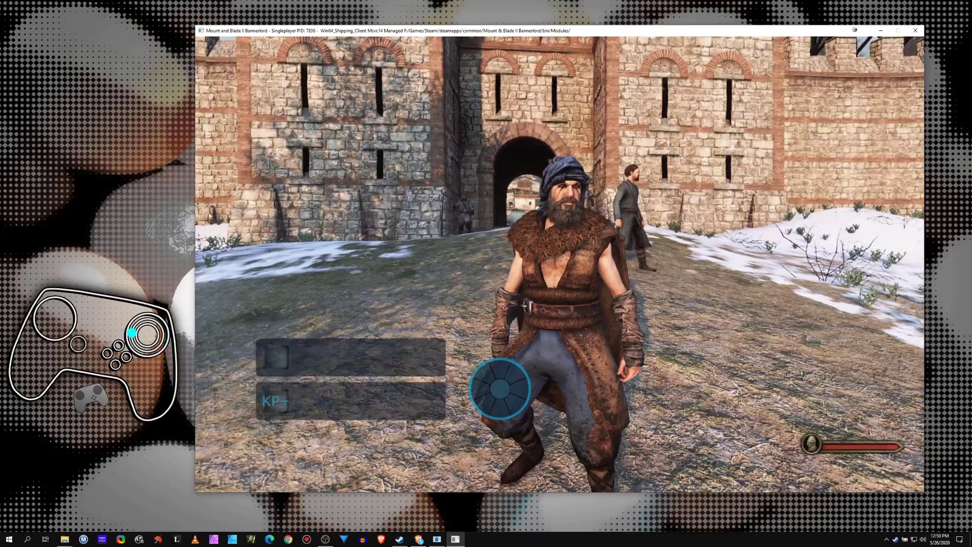